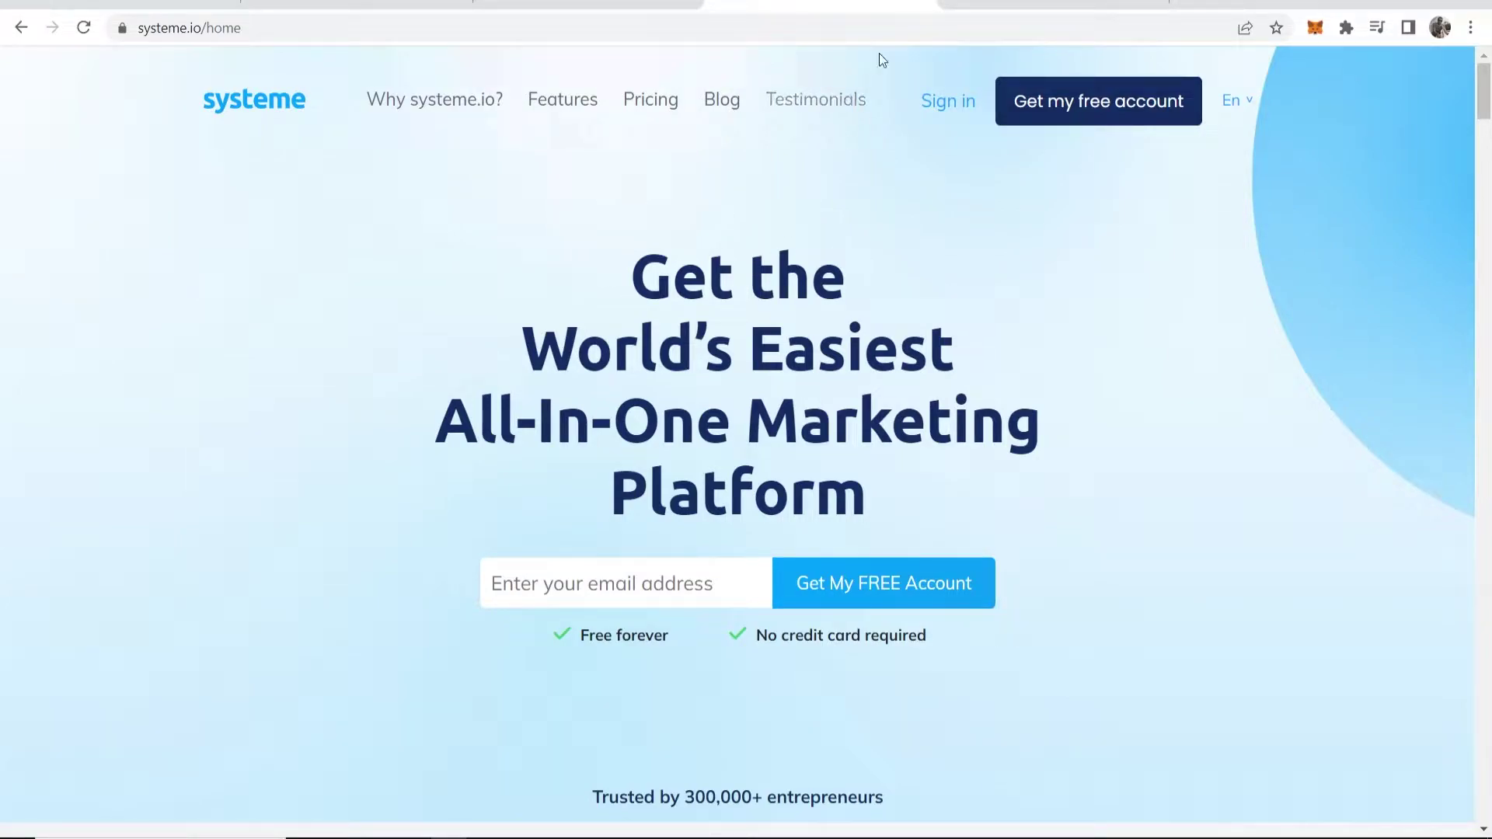
Step: Return to the systeme.io home page and sign in to reach the dashboard
click(1003, 5)
click(820, 4)
click(928, 109)
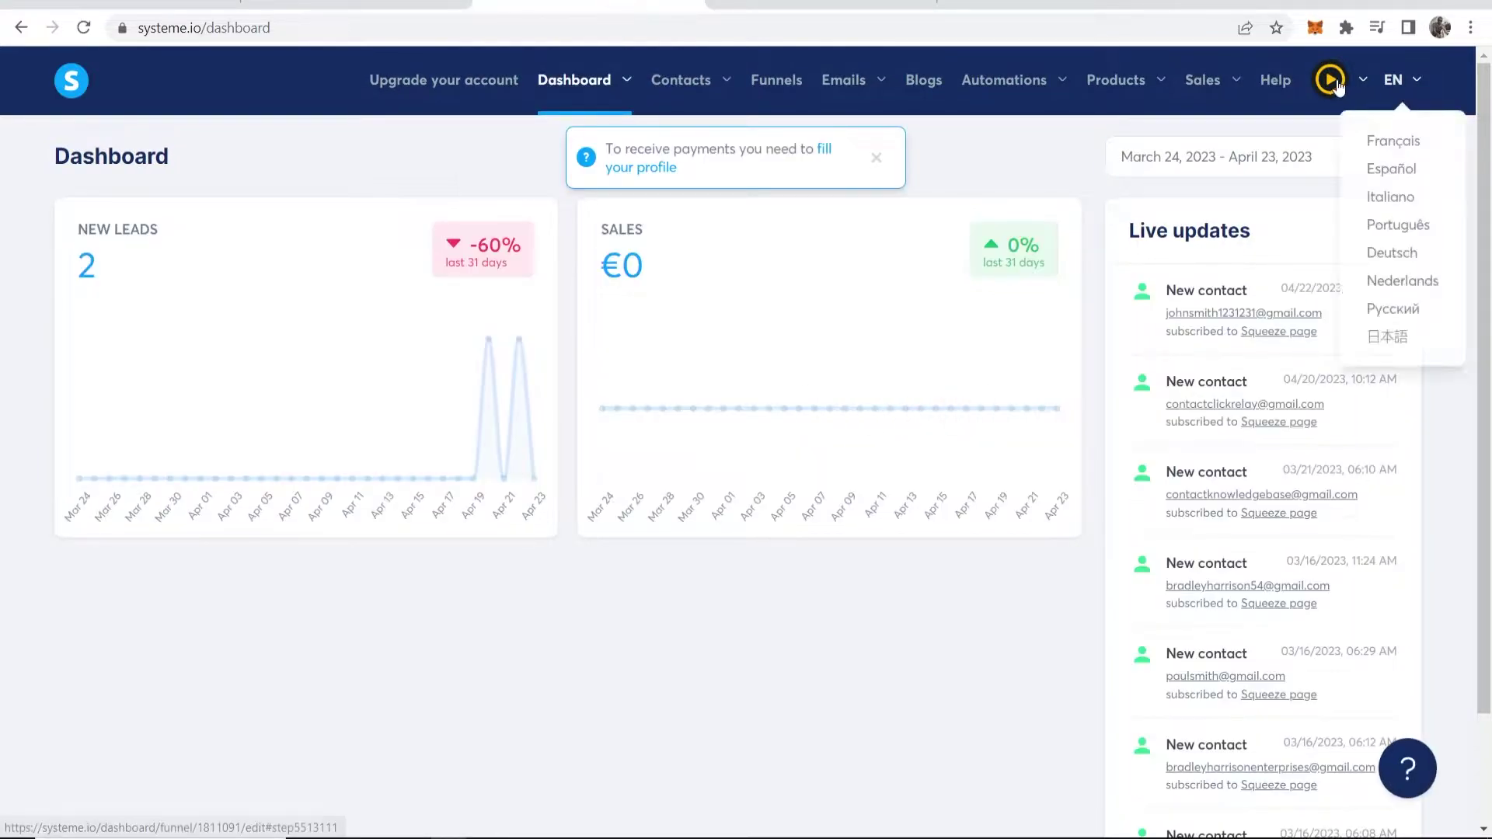
mouse_move(1330, 82)
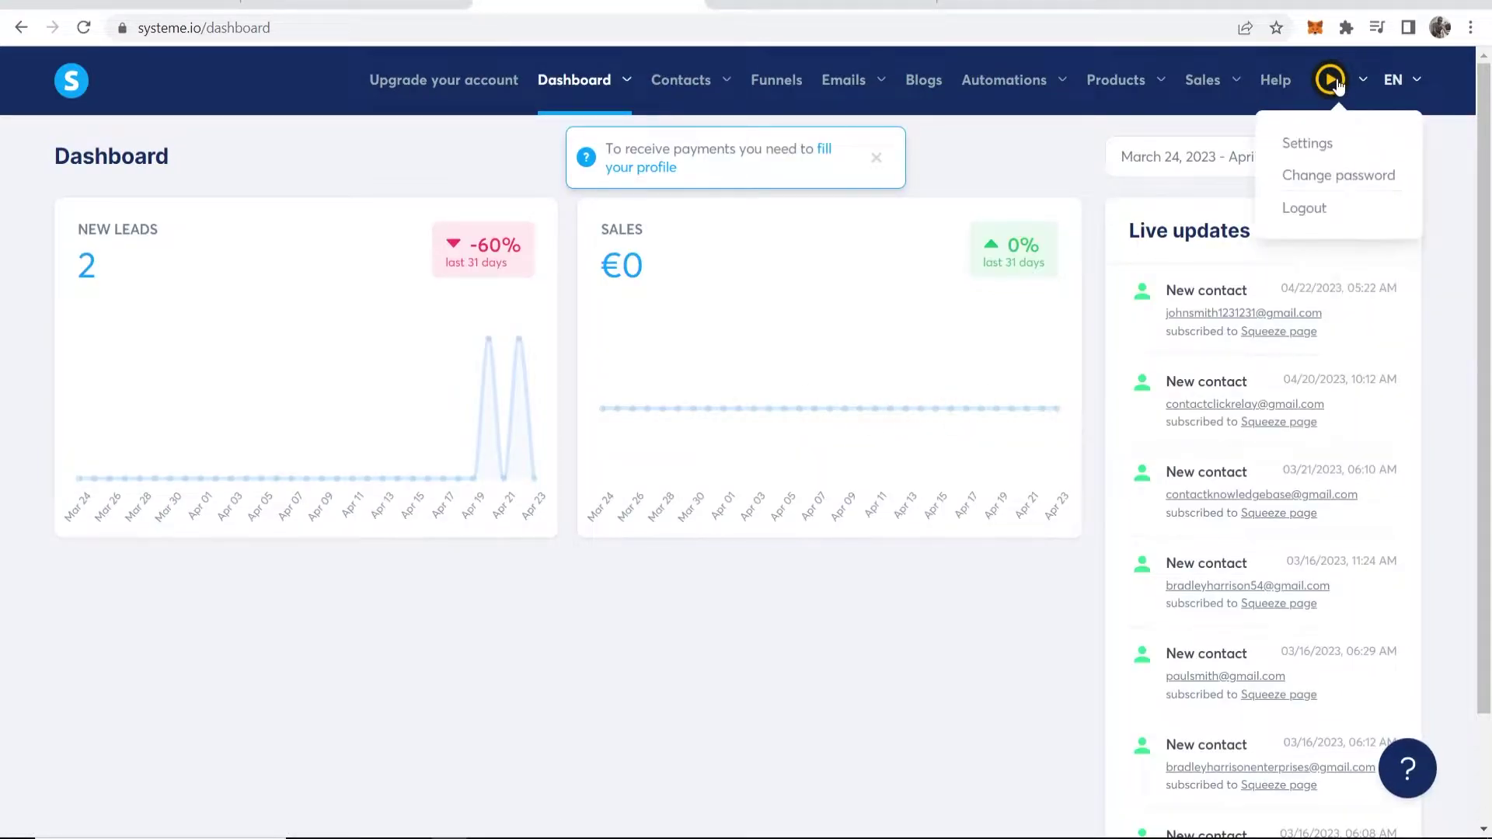
Step: Open Settings > Custom domains, choose Add domain, then switch to the Namecheap tab
click(1315, 150)
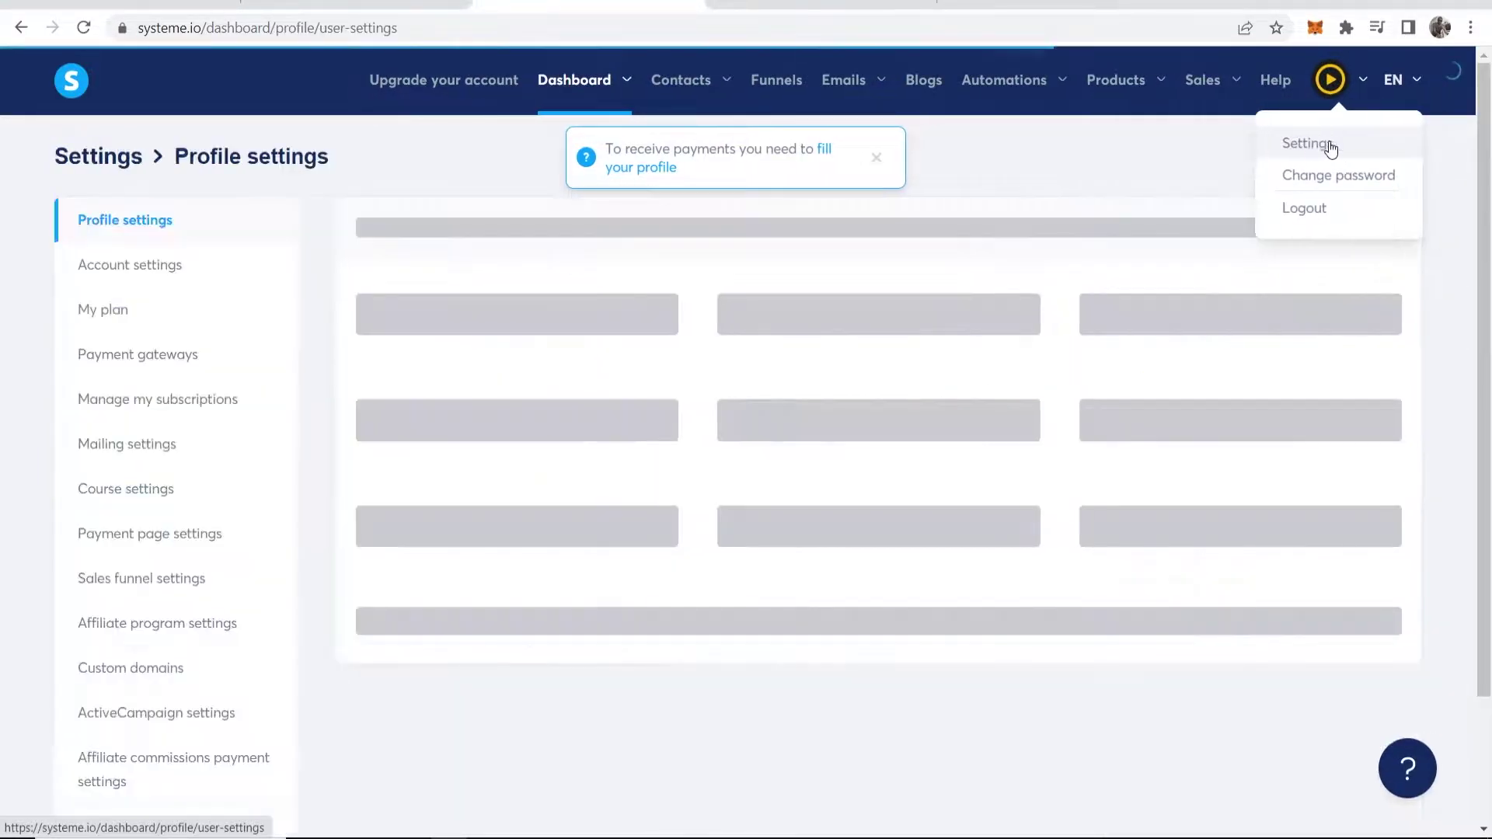
scroll(187, 408, down, 2)
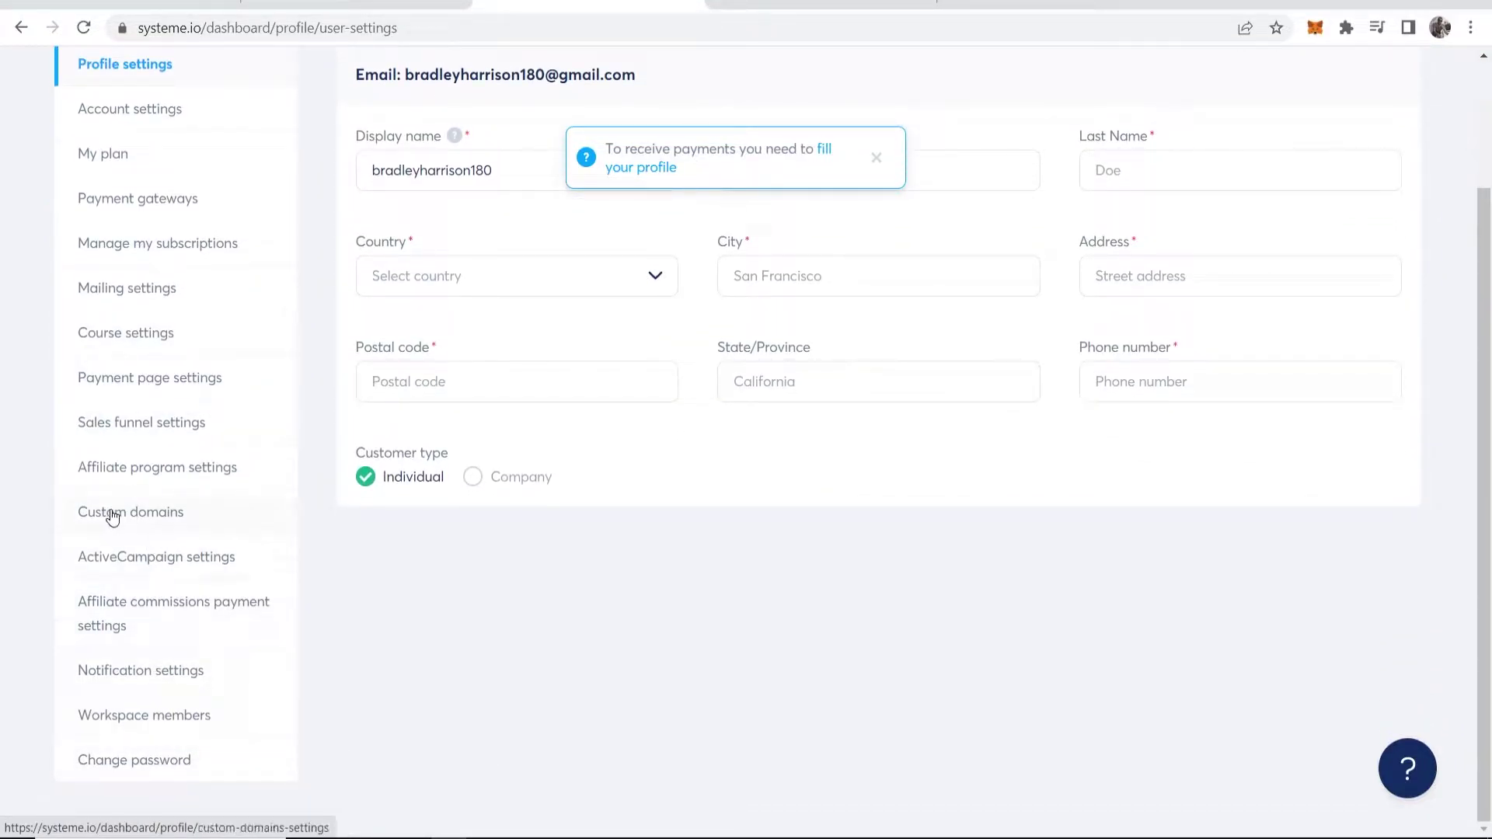
click(145, 516)
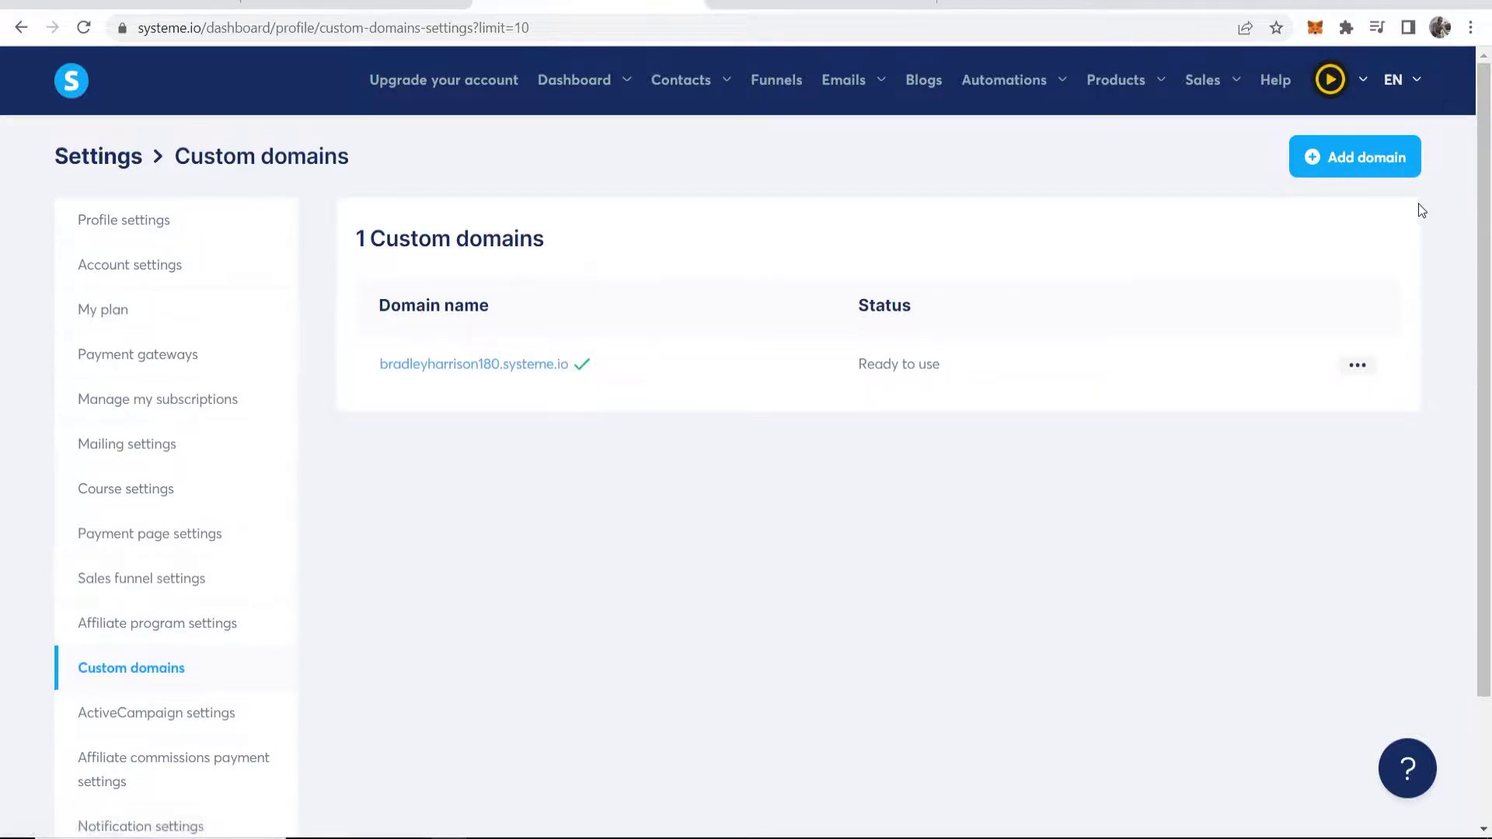
click(1383, 159)
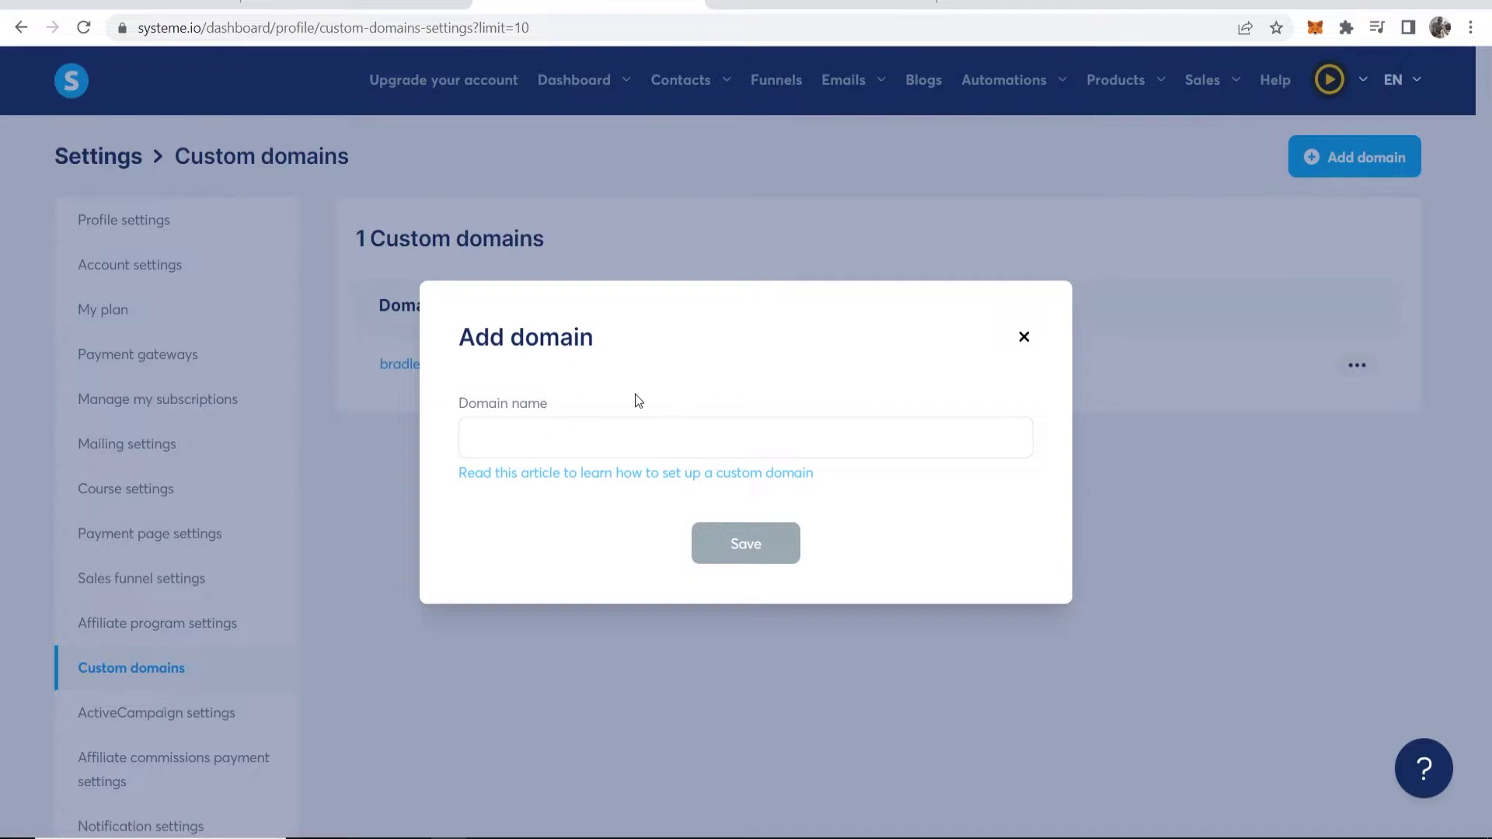
click(821, 5)
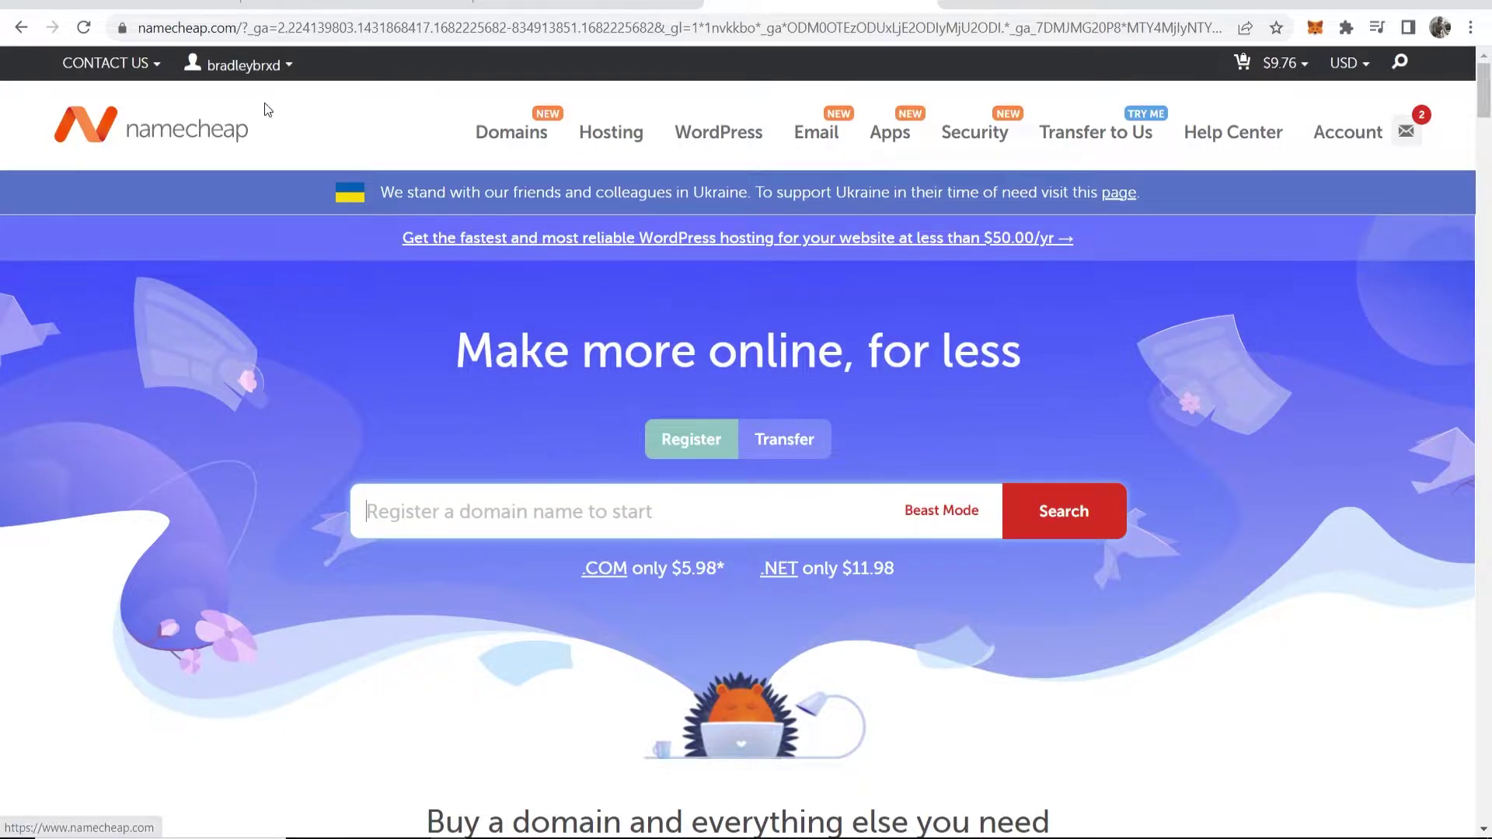
Step: Open Namecheap's Domain List and copy the domain name onlinehowtoguide.click
mouse_move(250, 66)
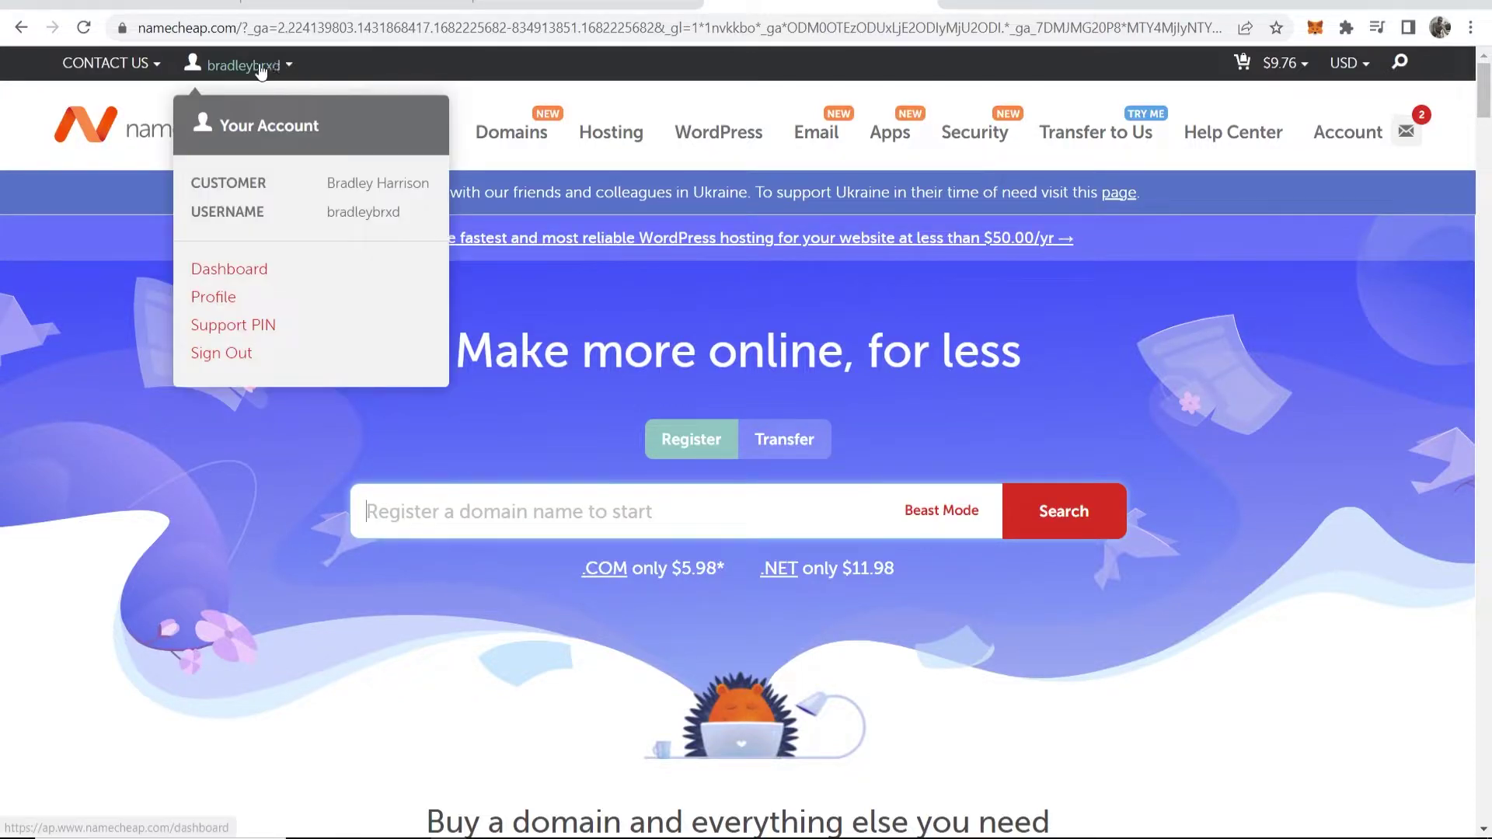
click(249, 284)
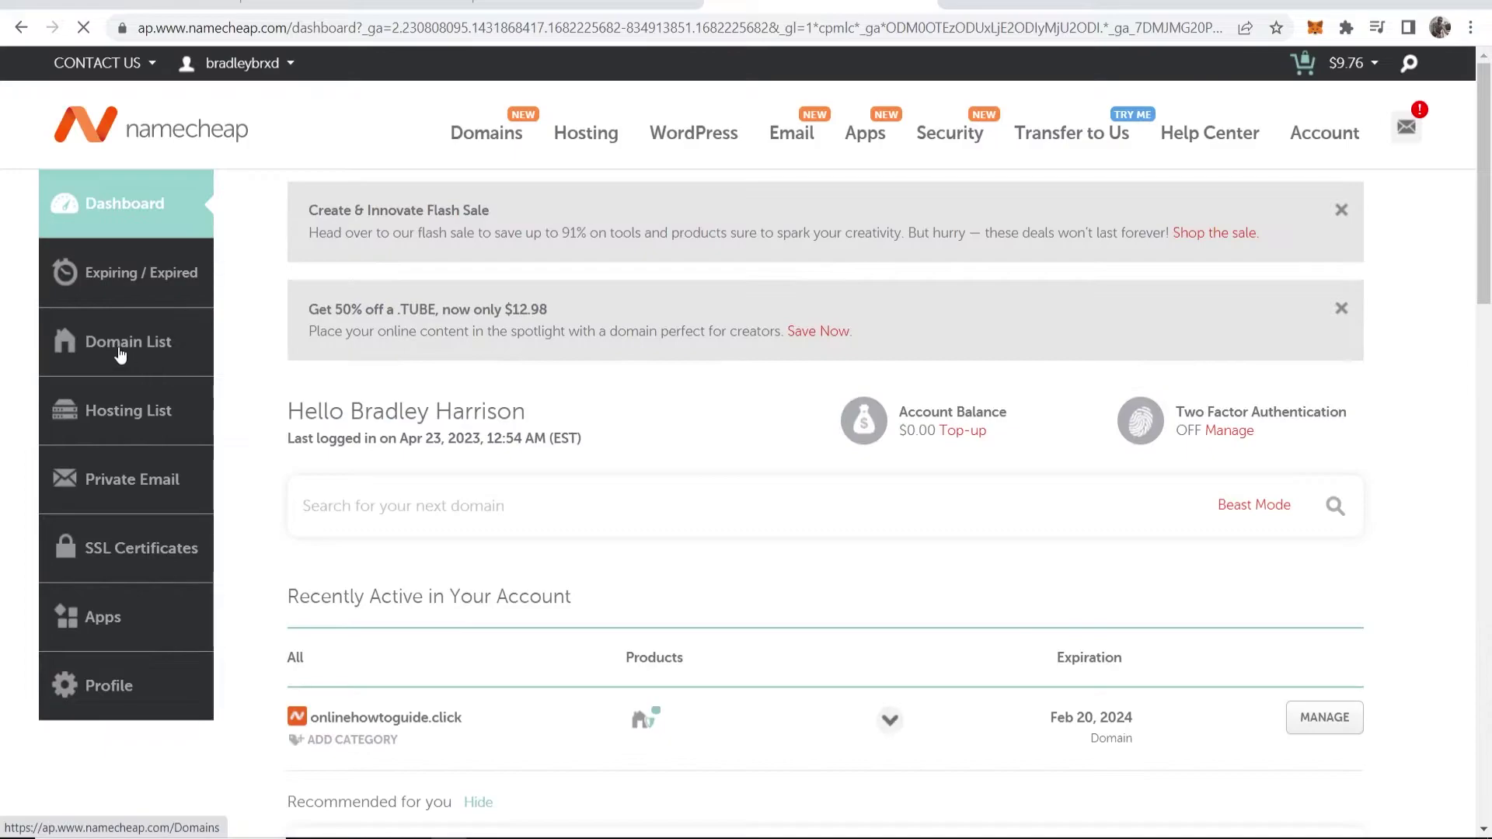
click(115, 347)
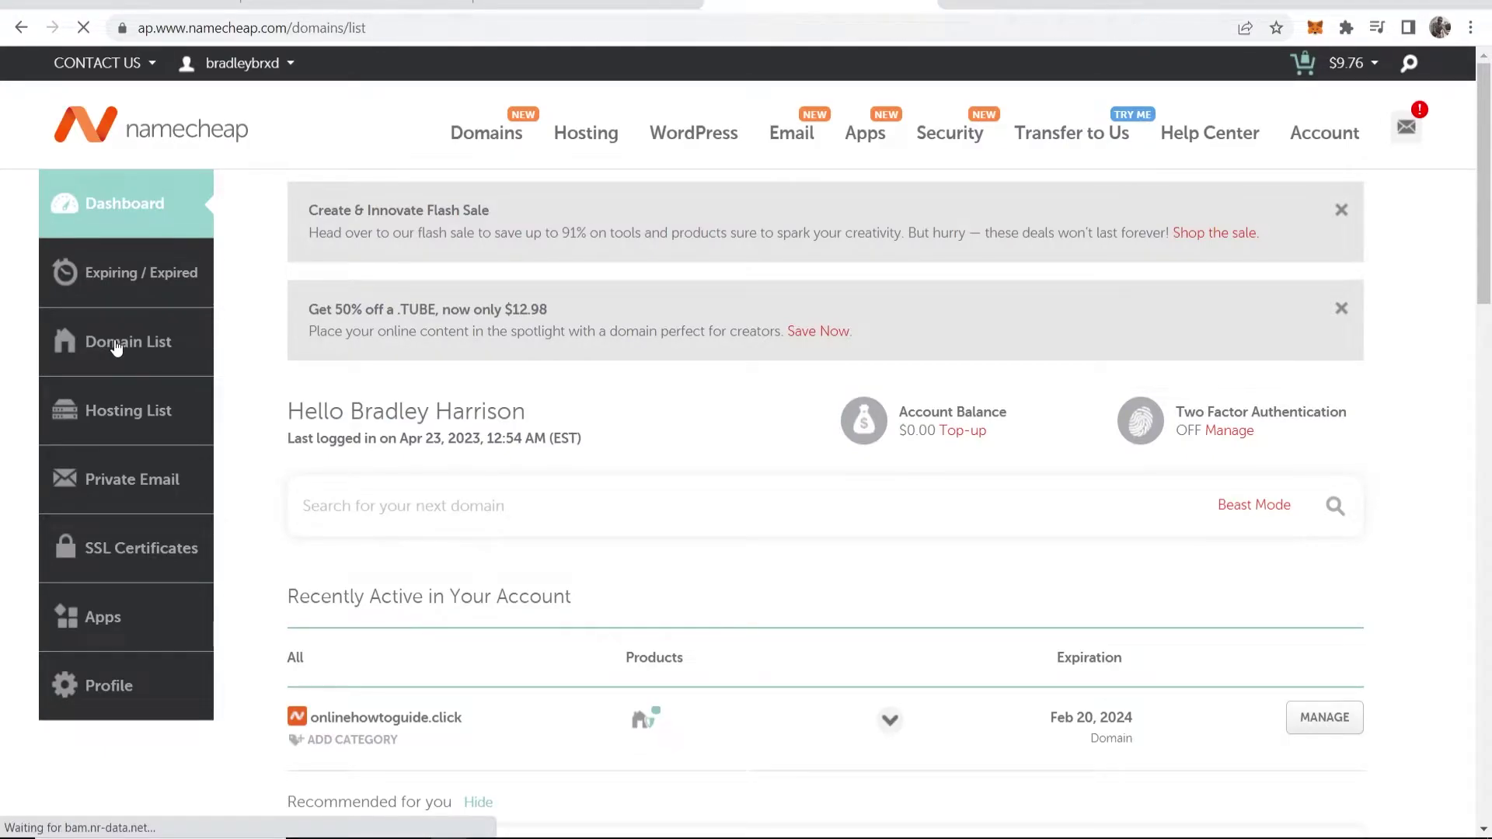
scroll(609, 497, down, 1)
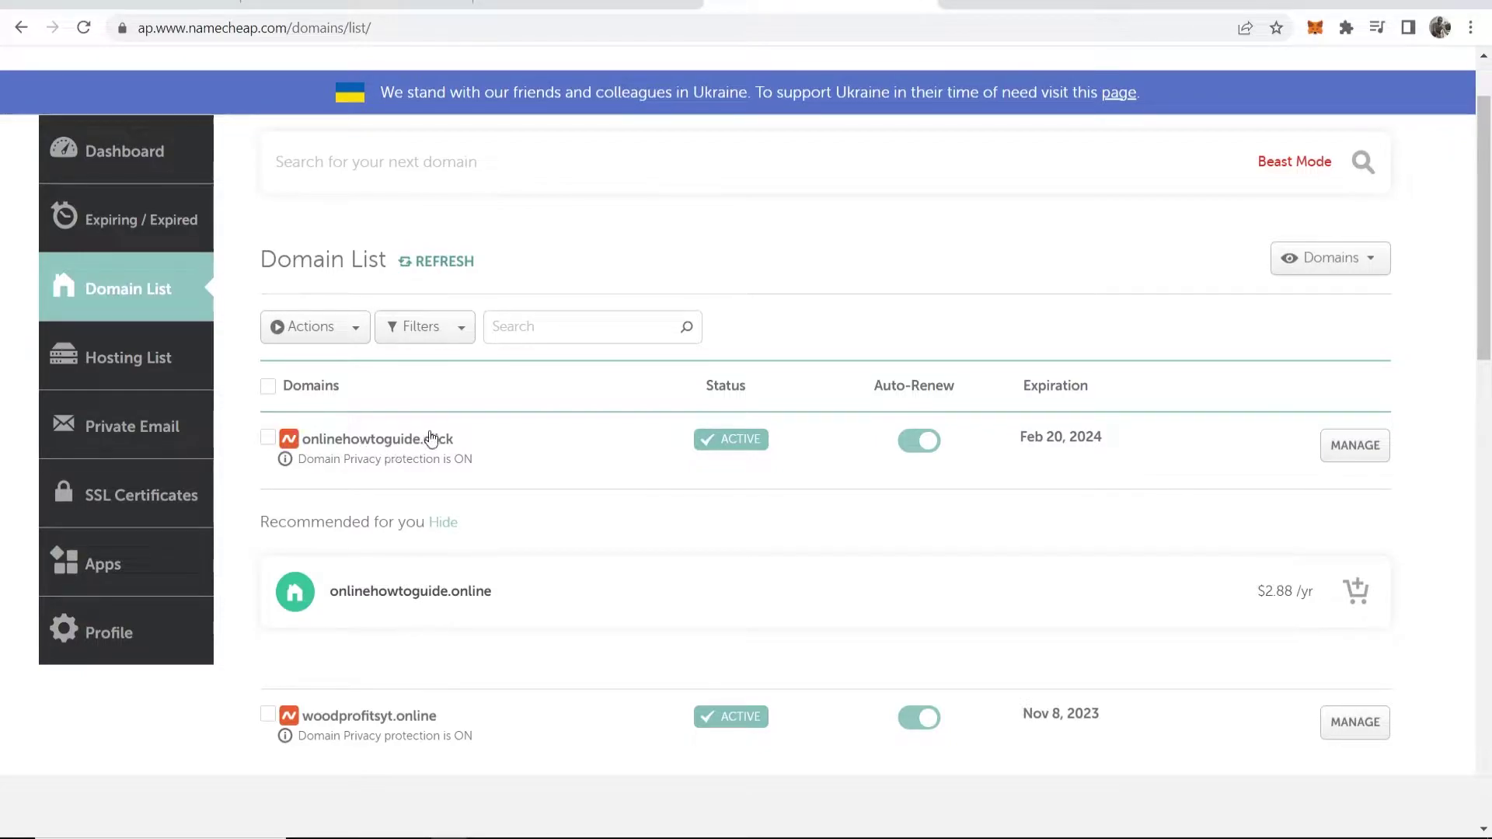
drag(460, 439, 309, 443)
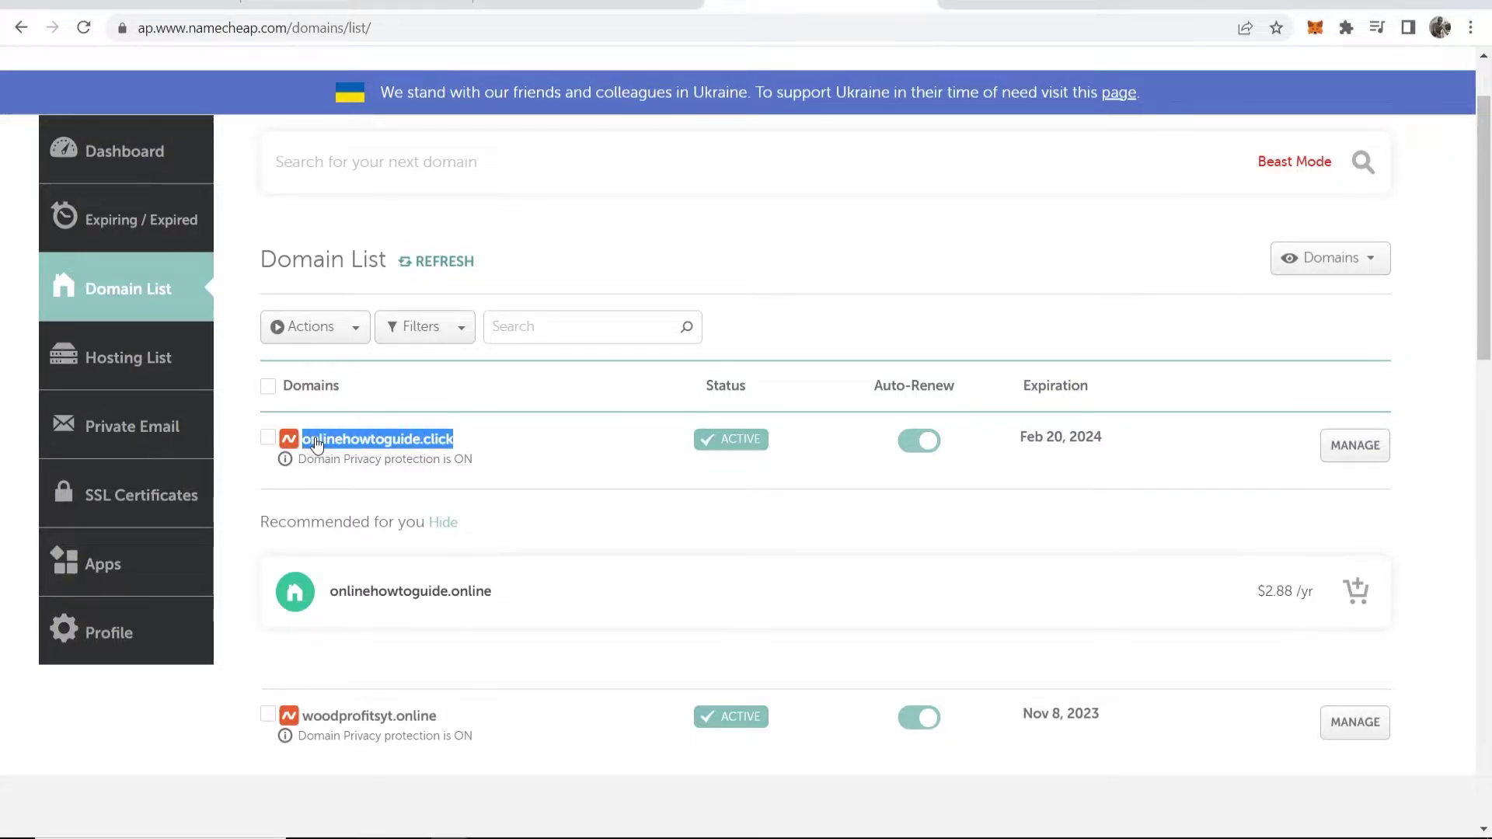
right_click(315, 443)
click(342, 457)
click(571, 6)
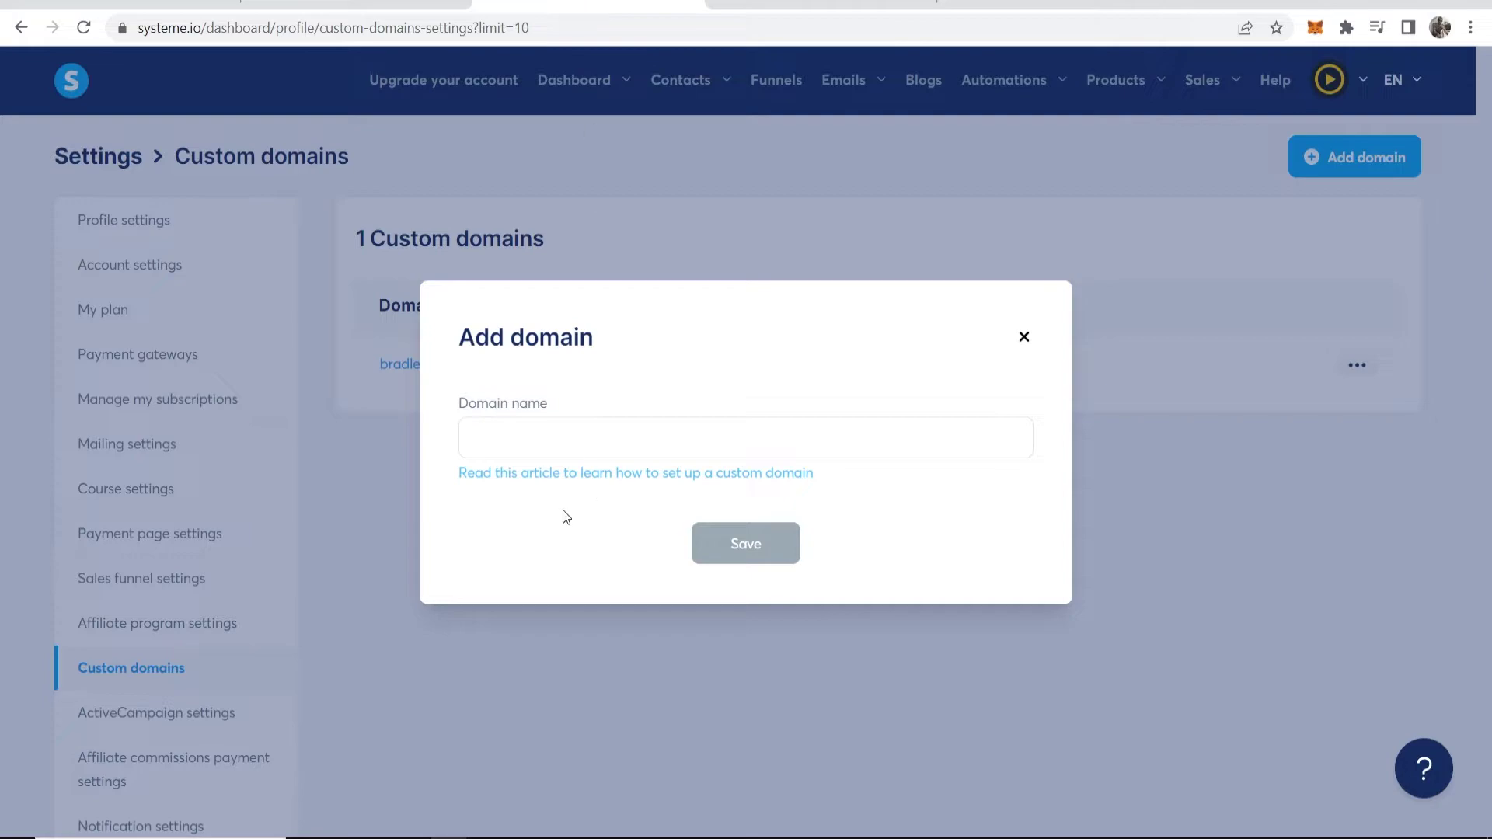
click(533, 433)
right_click(533, 432)
click(616, 582)
click(478, 436)
text(w)
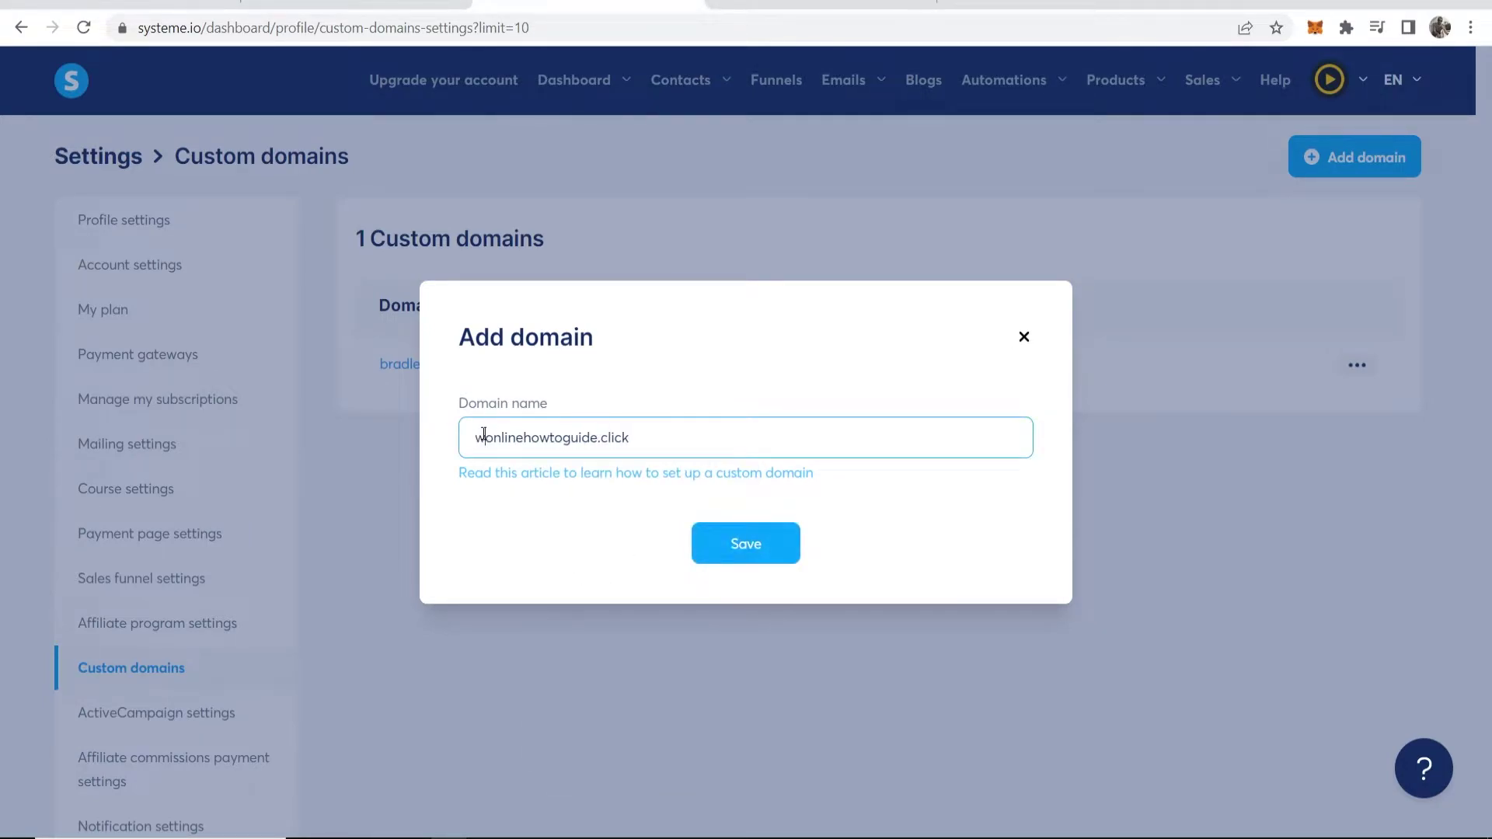
text(ww.)
click(758, 529)
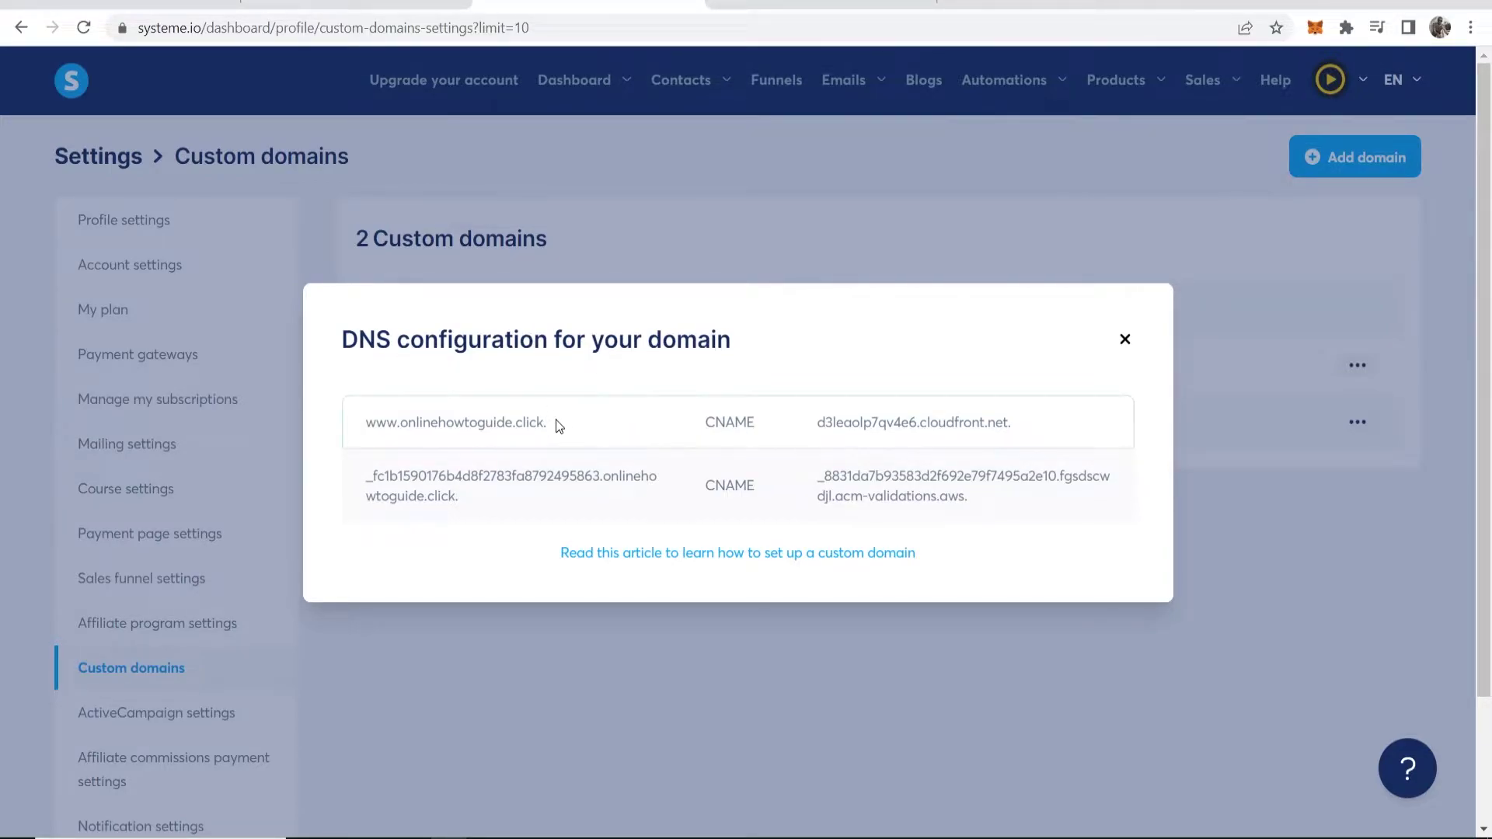
Step: Open the MANAGE details page for onlinehowtoguide.click from Namecheap's domain list
key(ctrl+Tab)
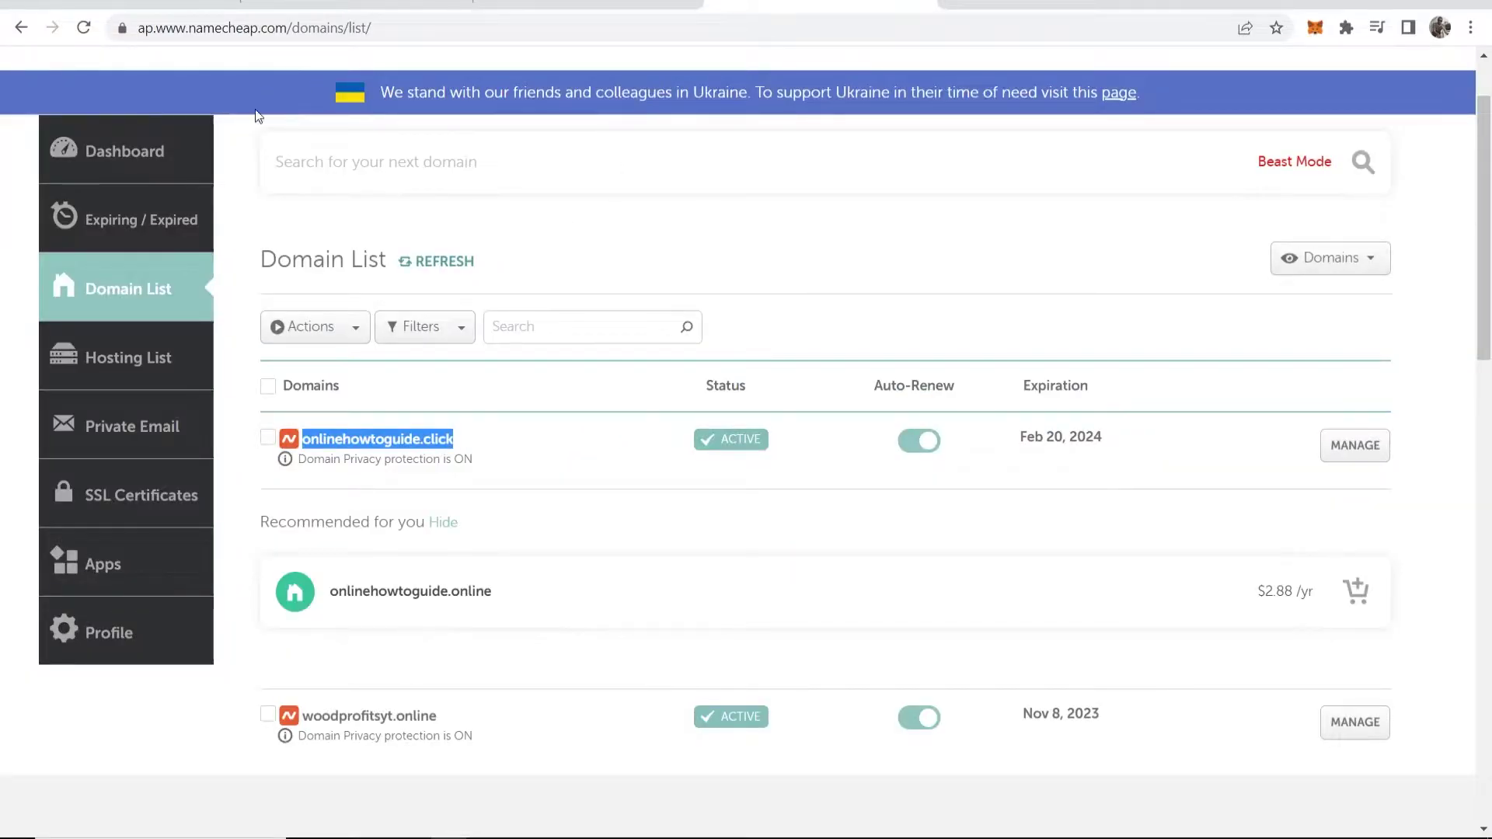
click(522, 449)
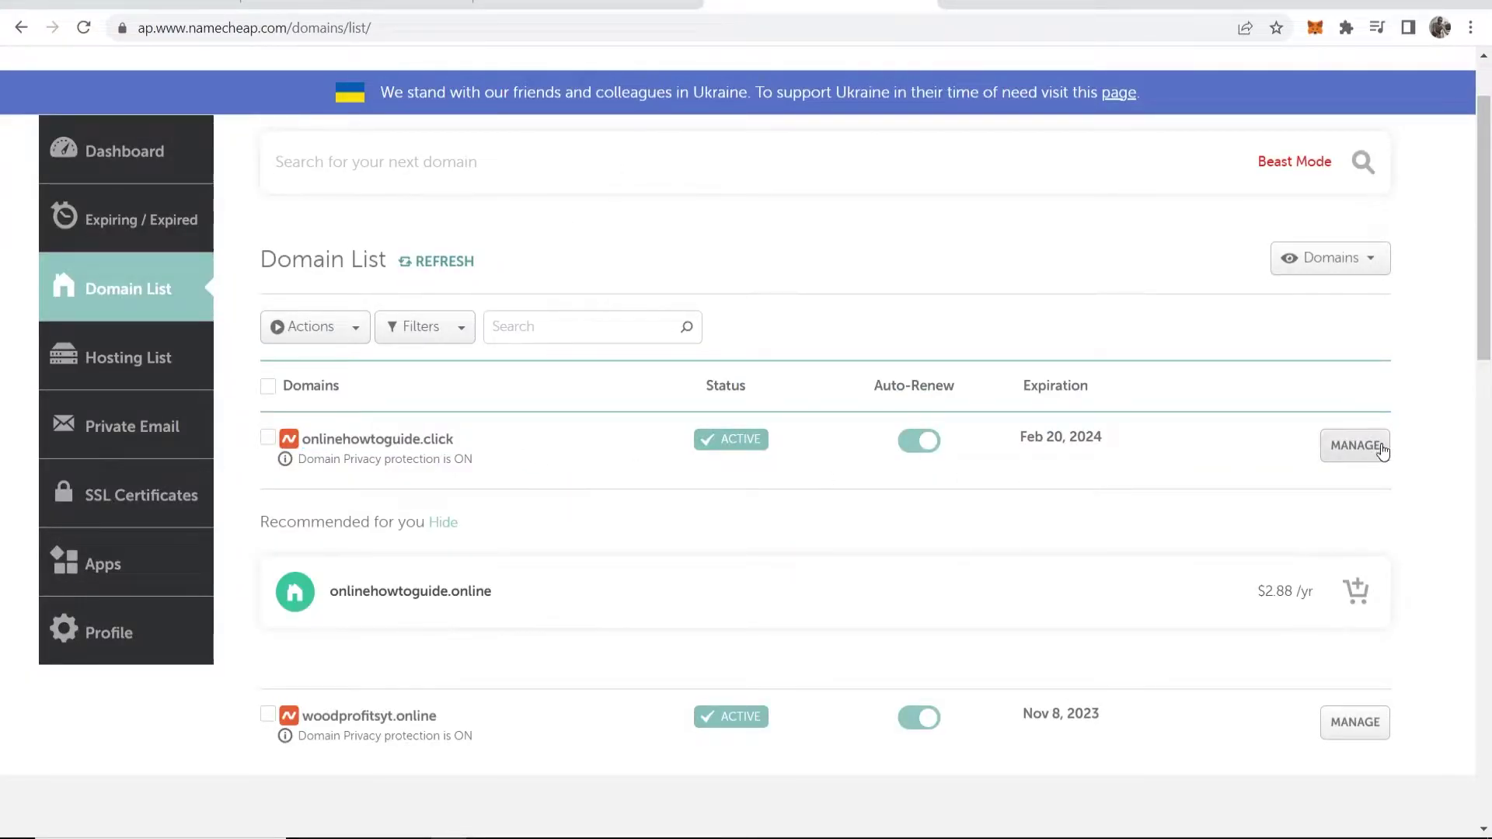
click(1336, 446)
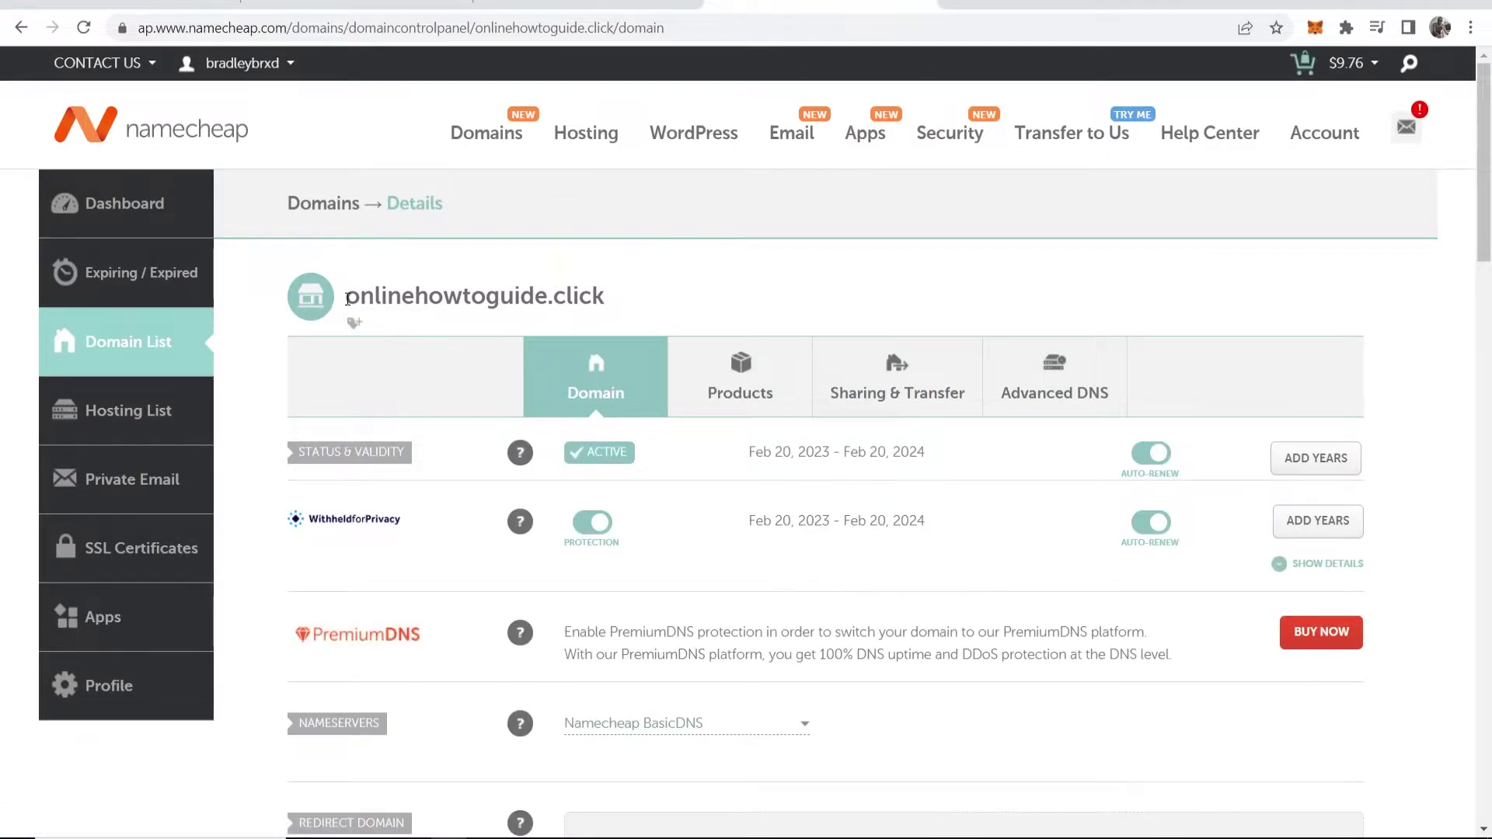
scroll(1216, 476, down, 4)
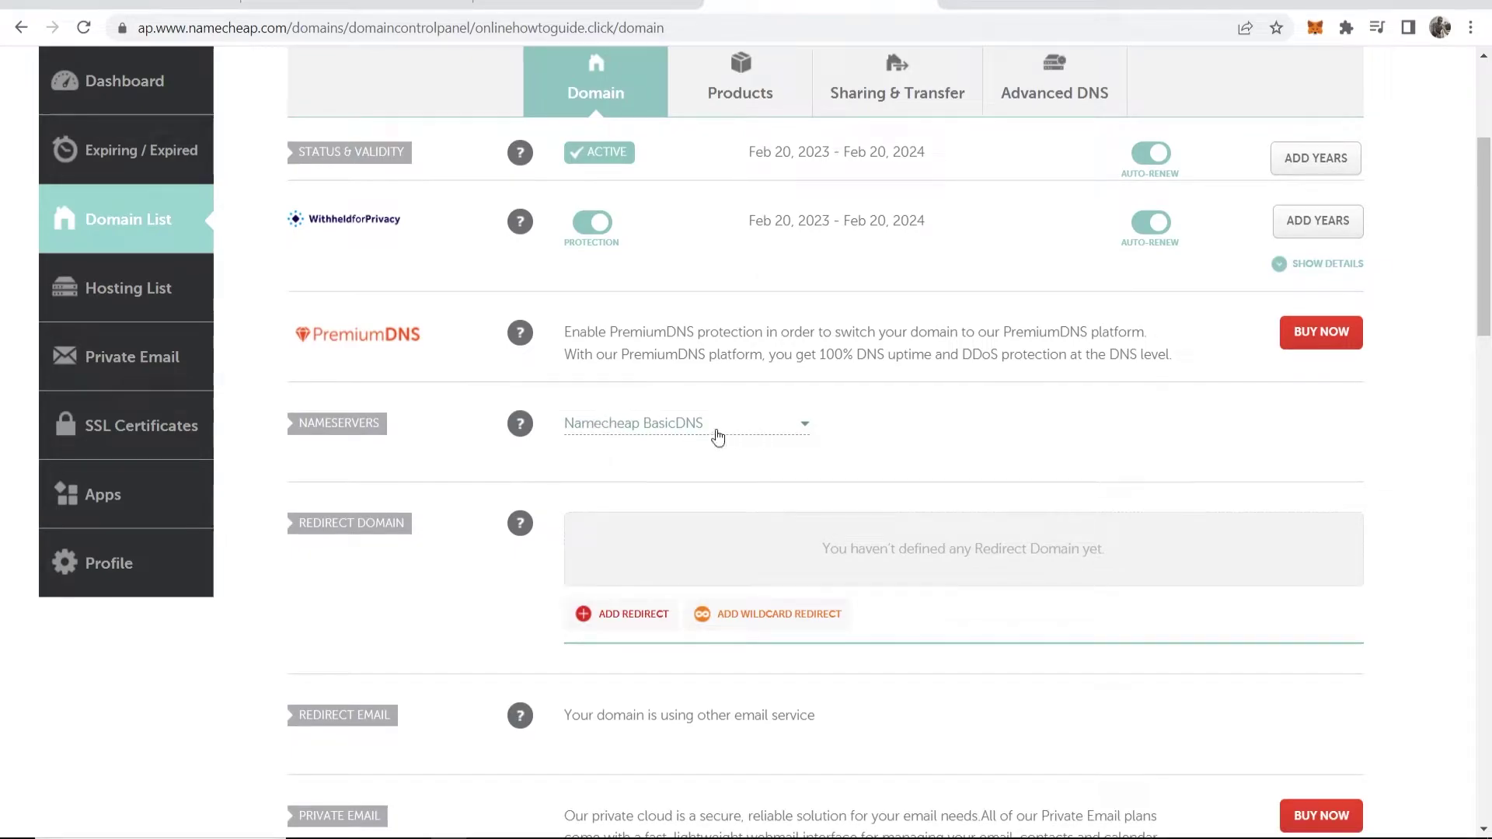
scroll(695, 428, up, 3)
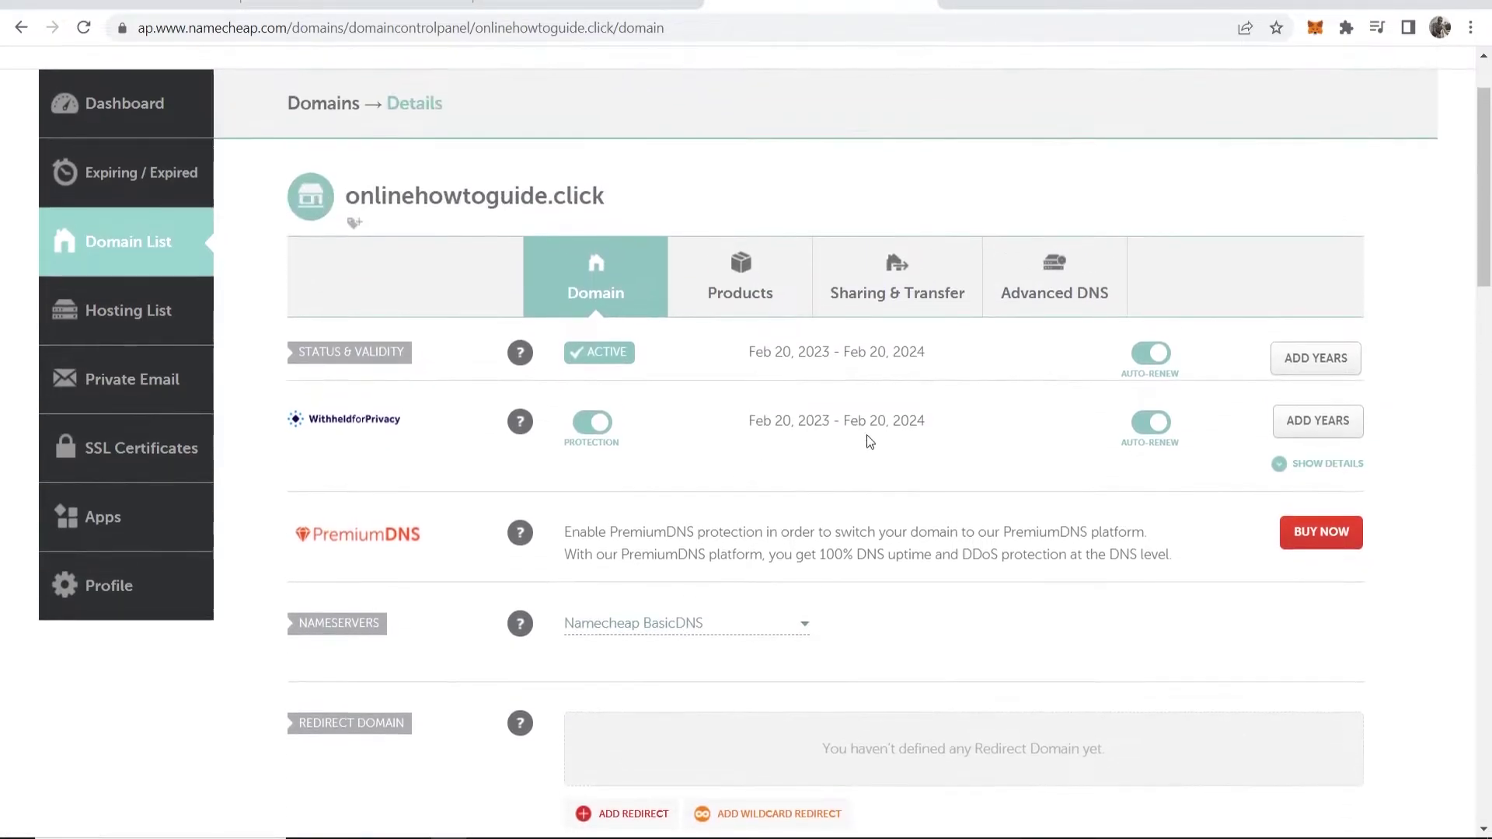
Step: In Advanced DNS, delete the existing TXT host record
click(1076, 282)
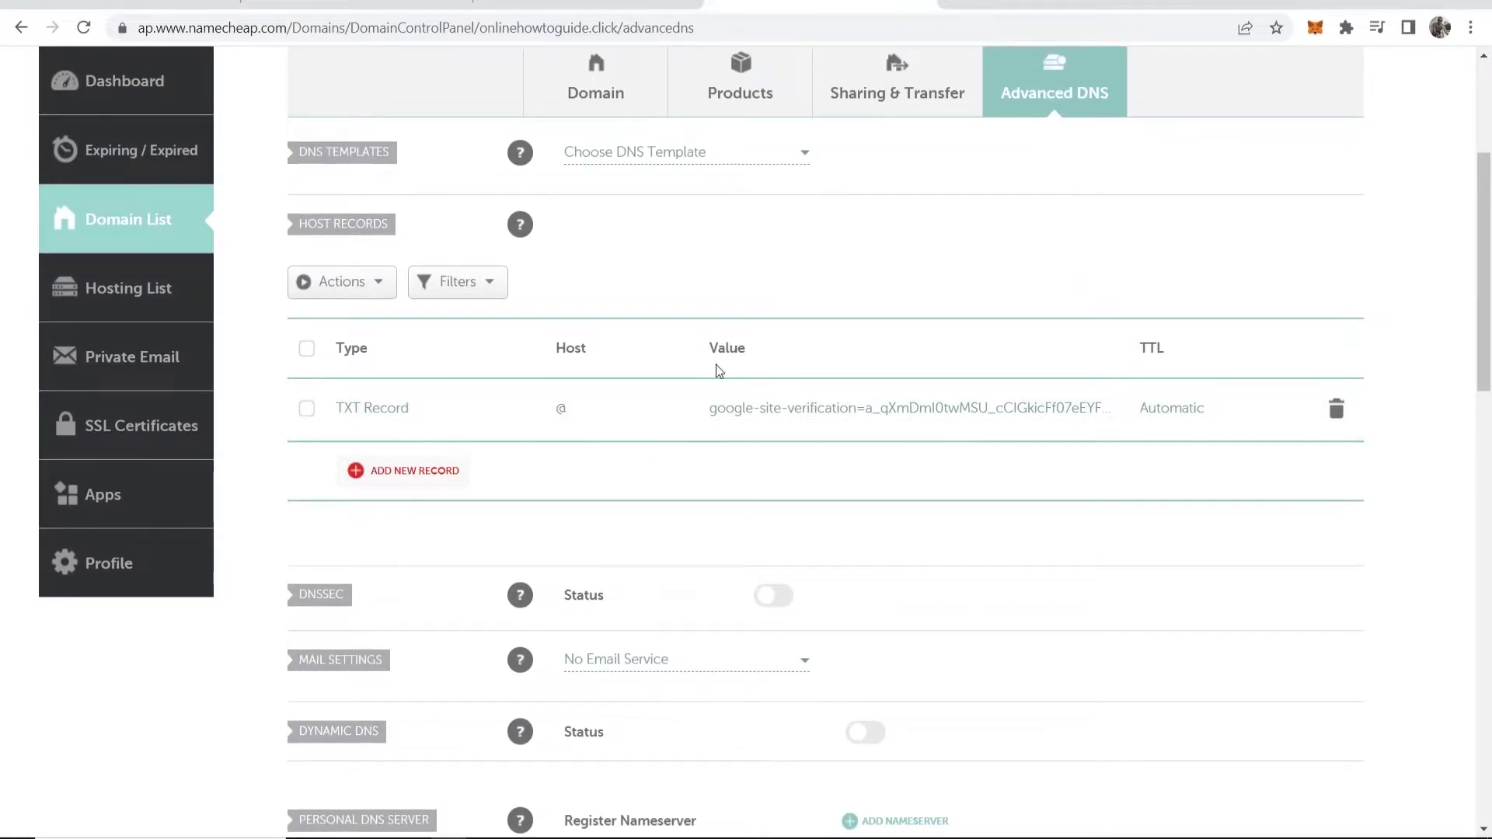
click(1334, 409)
click(1248, 499)
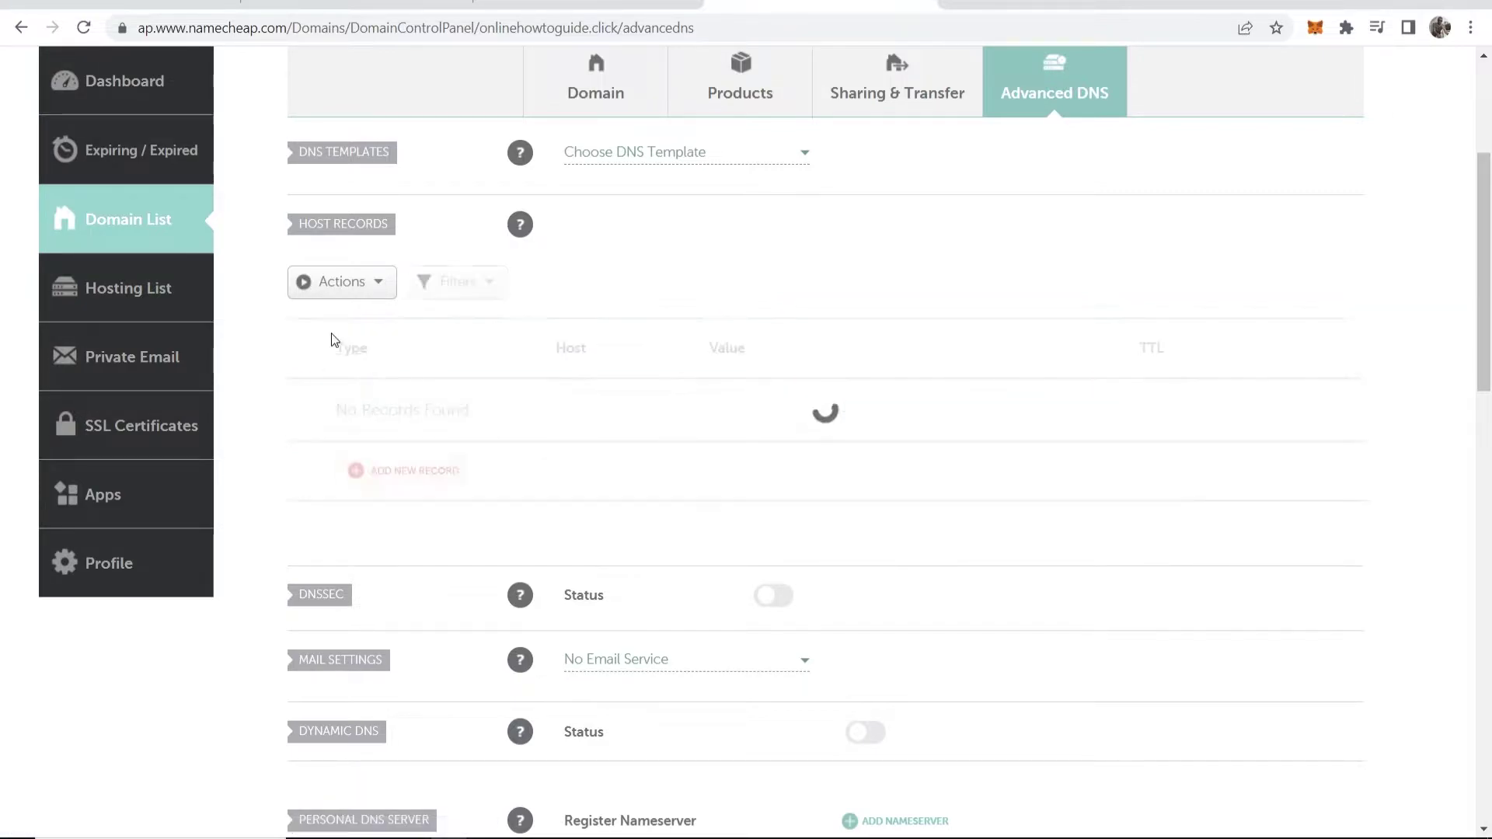
drag(289, 238, 420, 230)
click(420, 231)
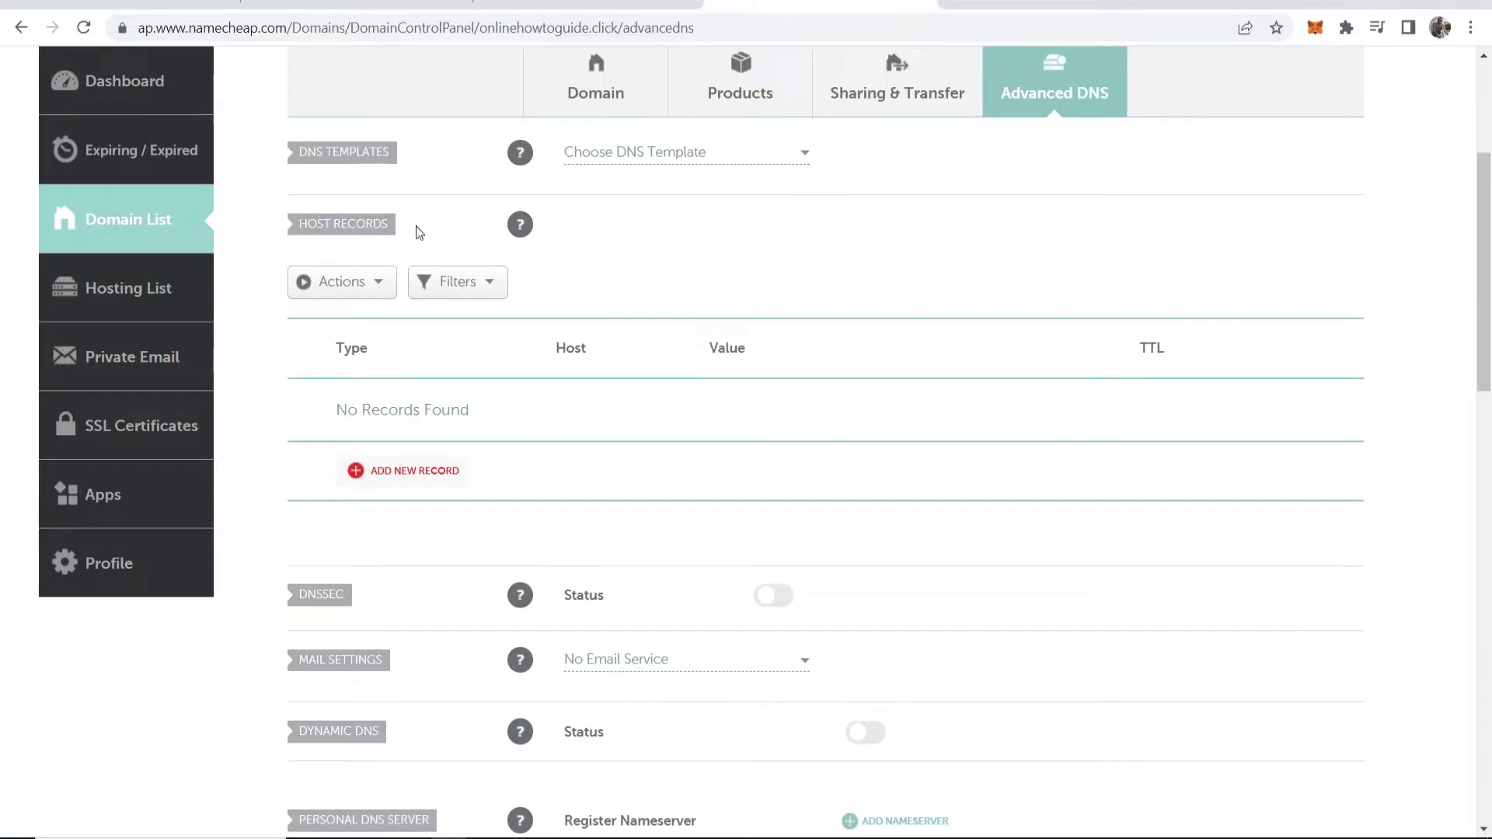
Step: Add a new host record of type CNAME Record, then return to systeme.io's DNS values
click(437, 470)
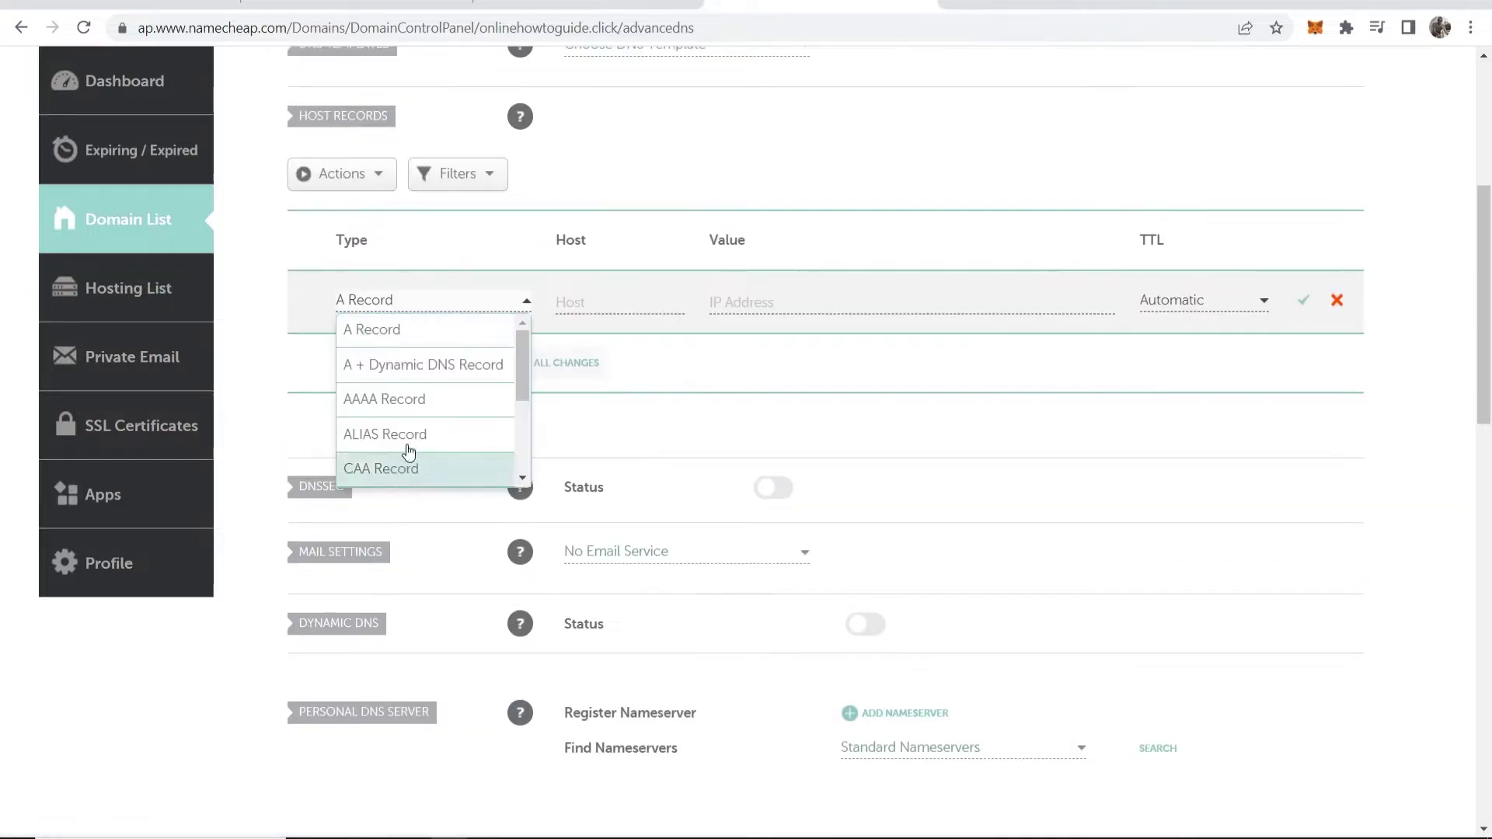
scroll(386, 442, down, 1)
scroll(384, 439, down, 1)
scroll(388, 439, up, 2)
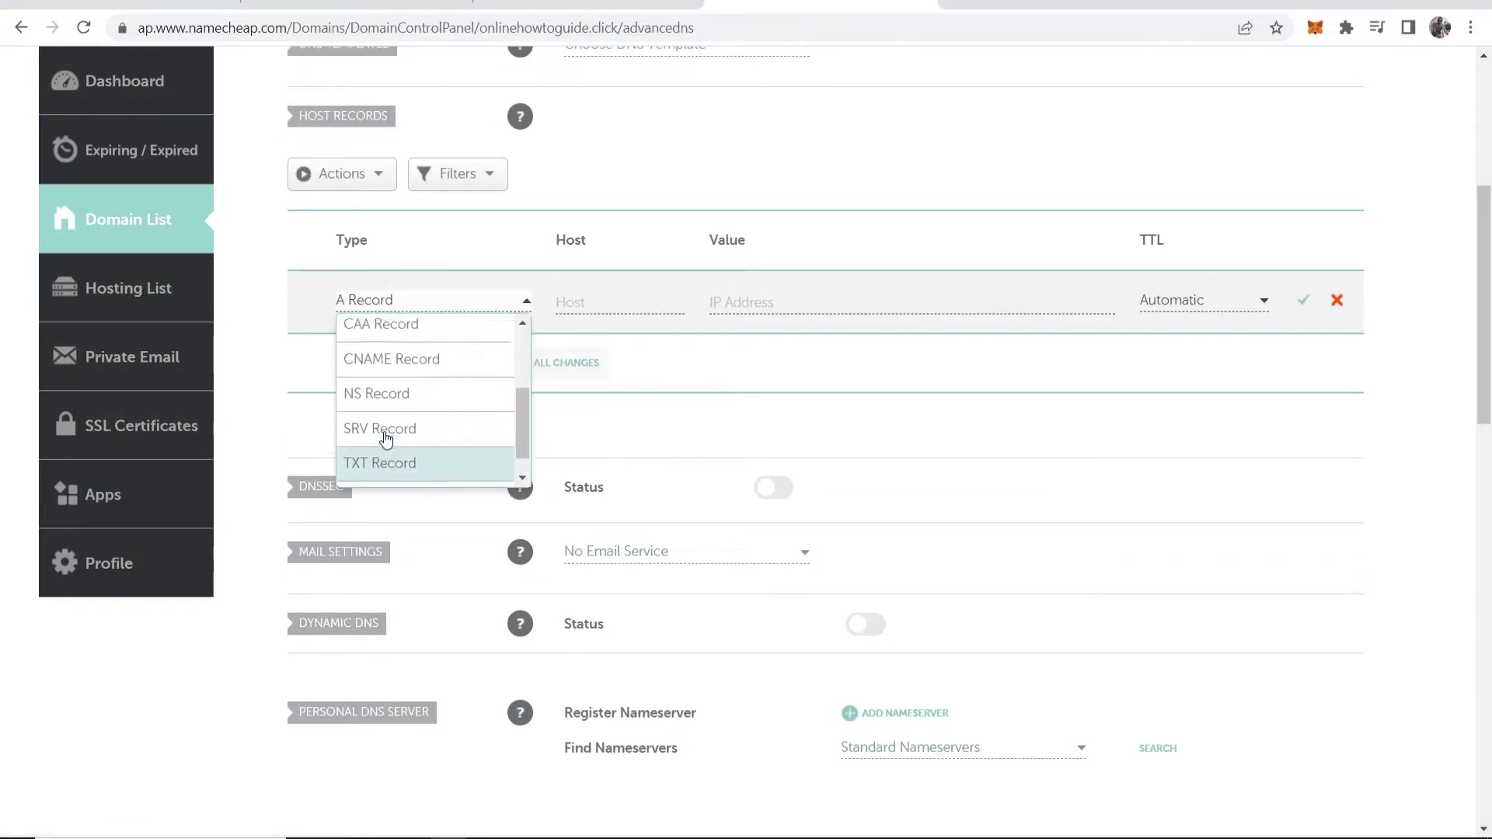
scroll(404, 435, down, 1)
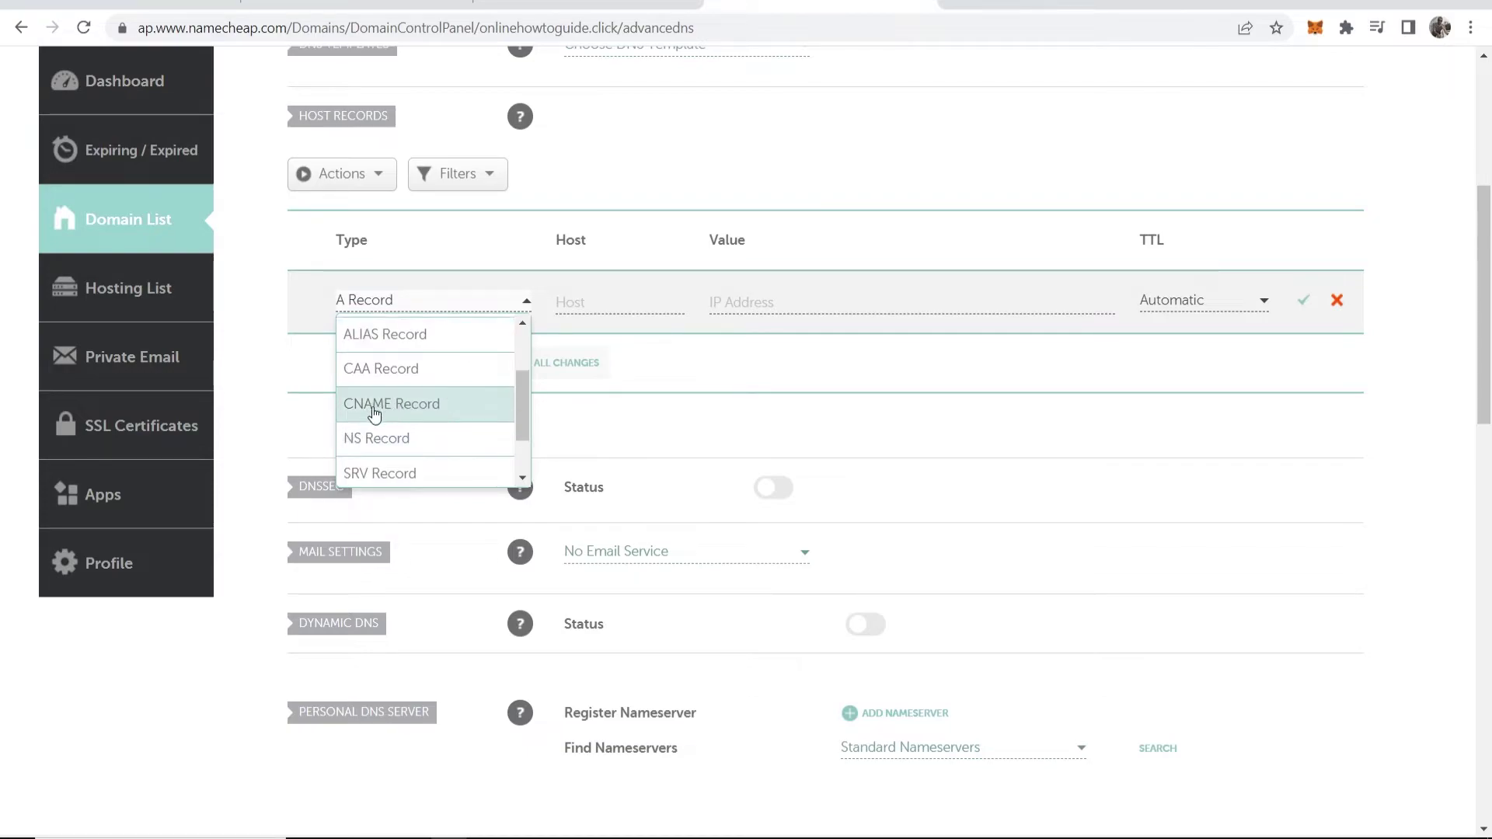
click(369, 413)
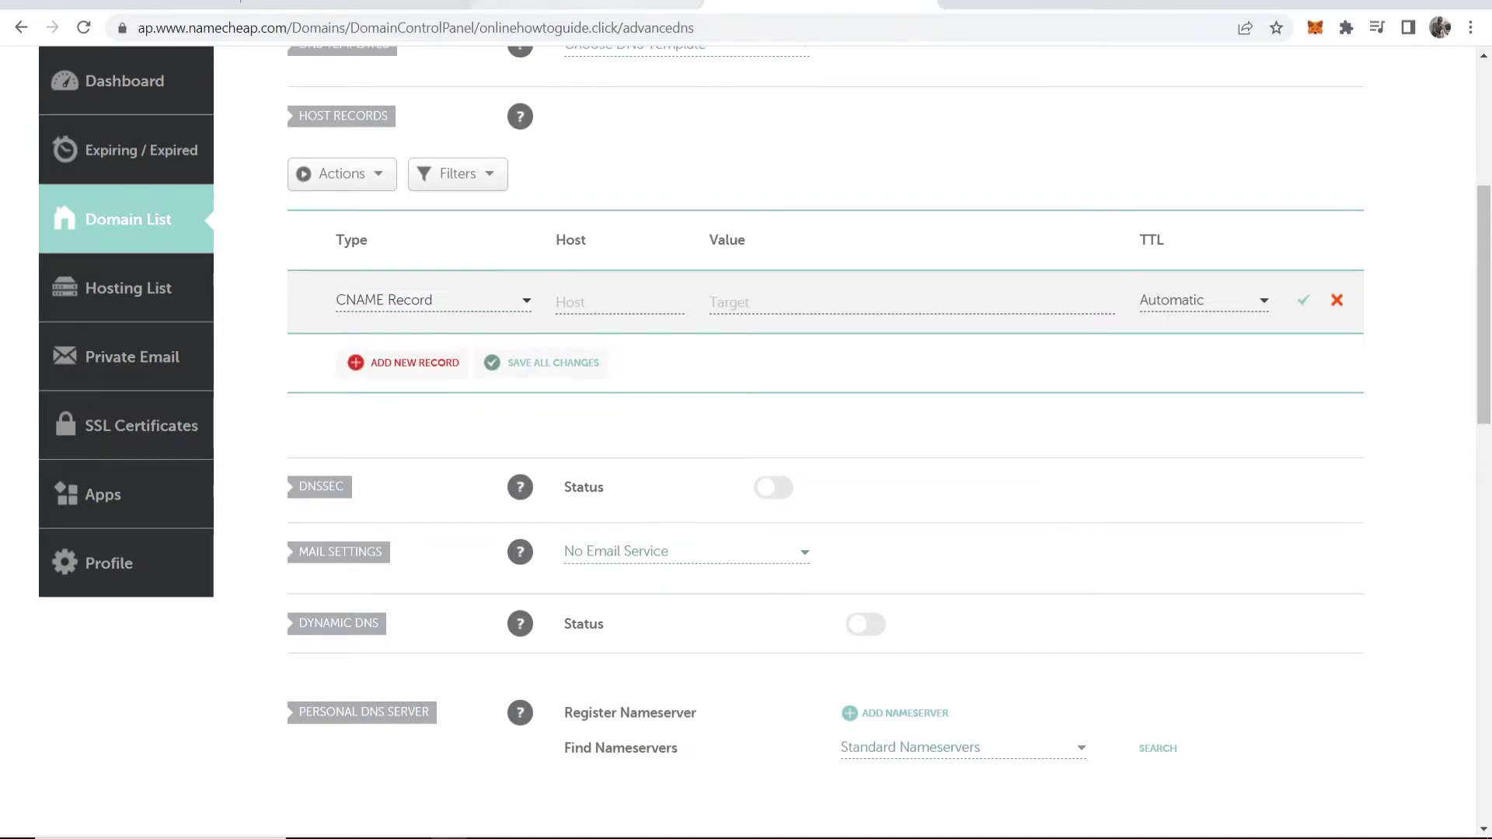
click(588, 6)
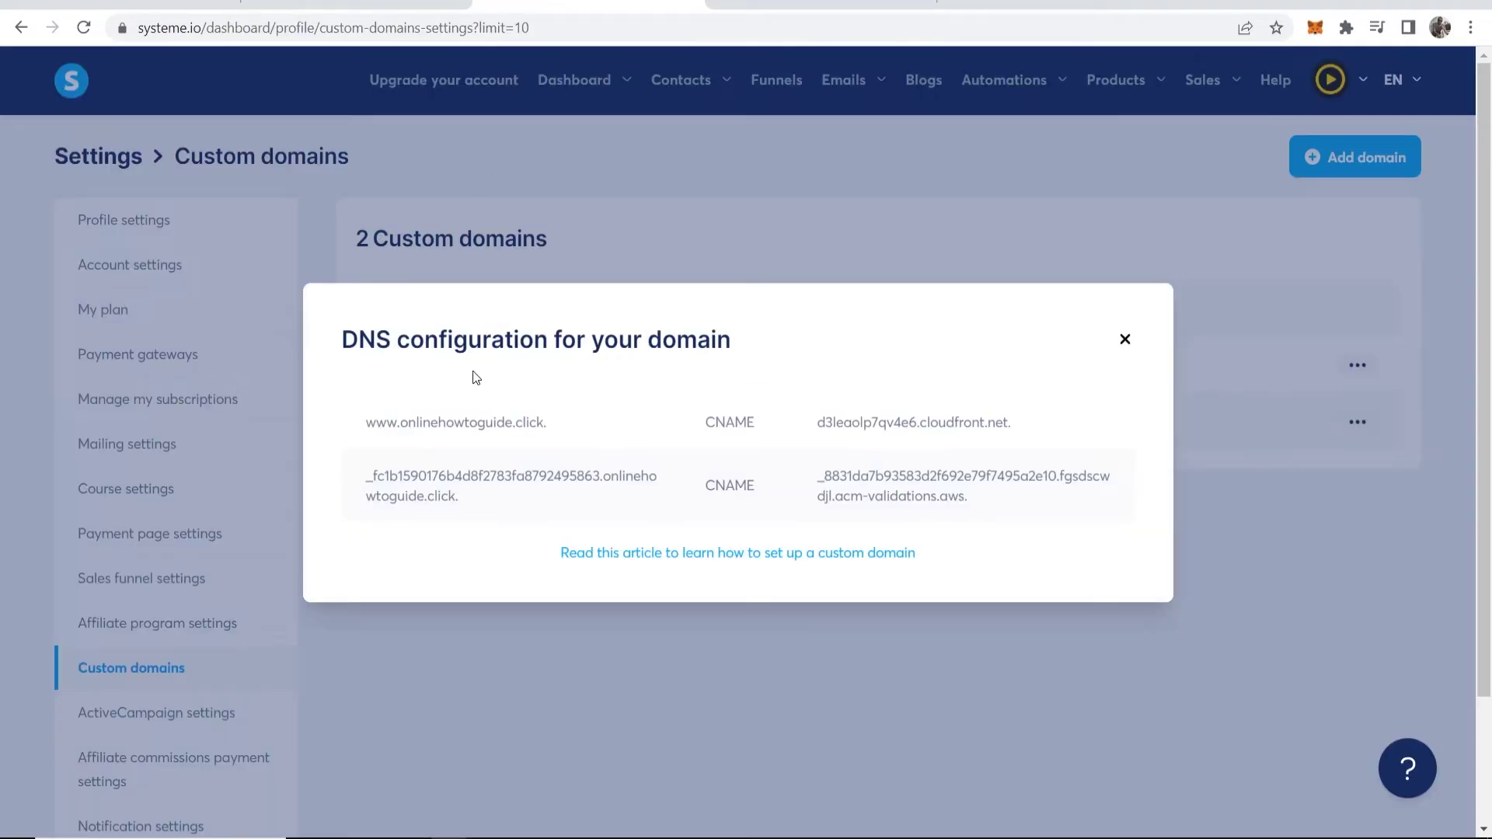
Step: Copy the host 'www' from systeme.io into the new CNAME row's Host field
double_click(717, 420)
click(665, 412)
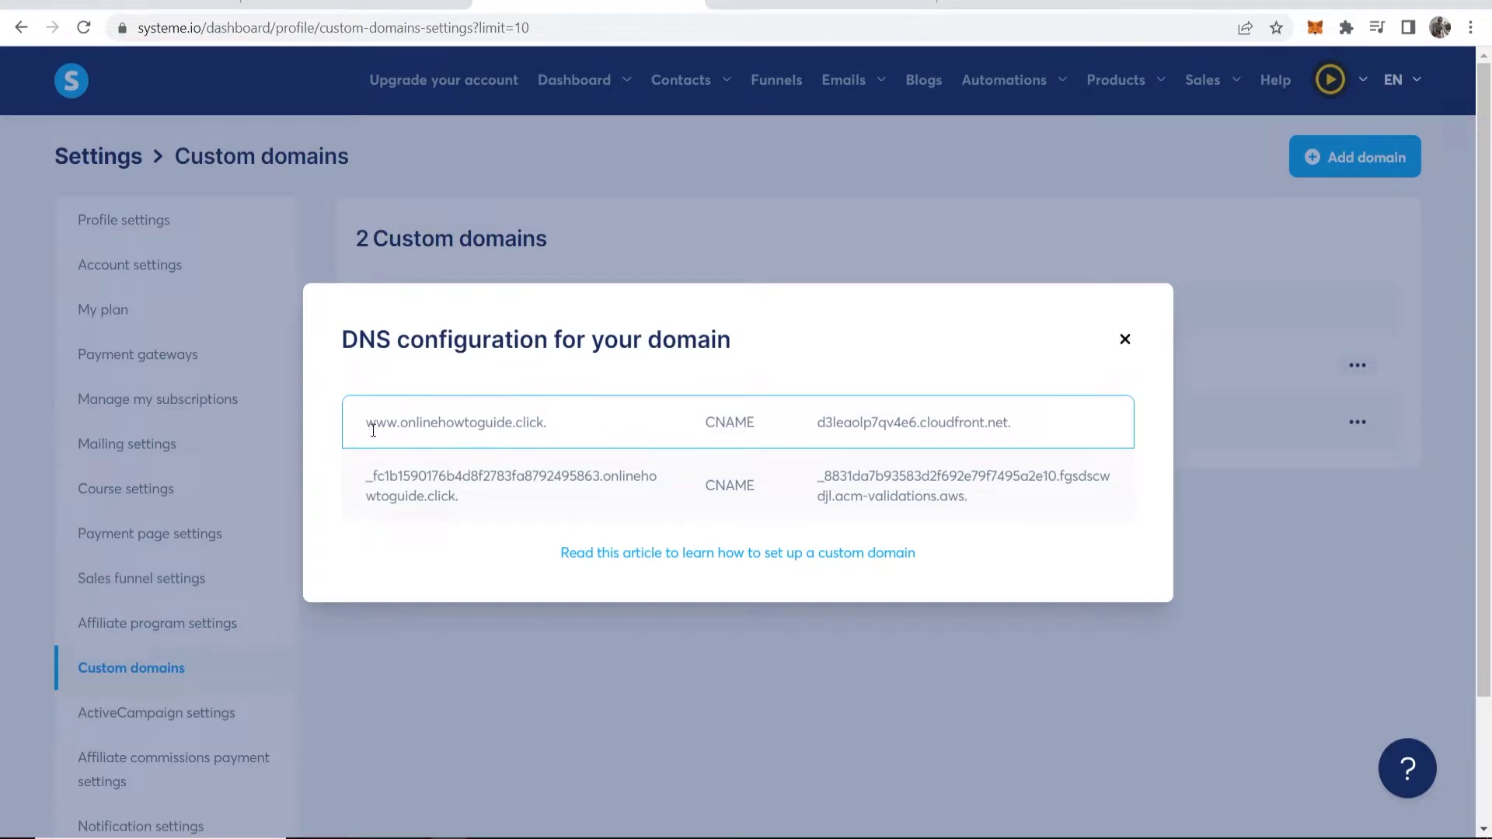
drag(362, 429, 391, 424)
right_click(397, 423)
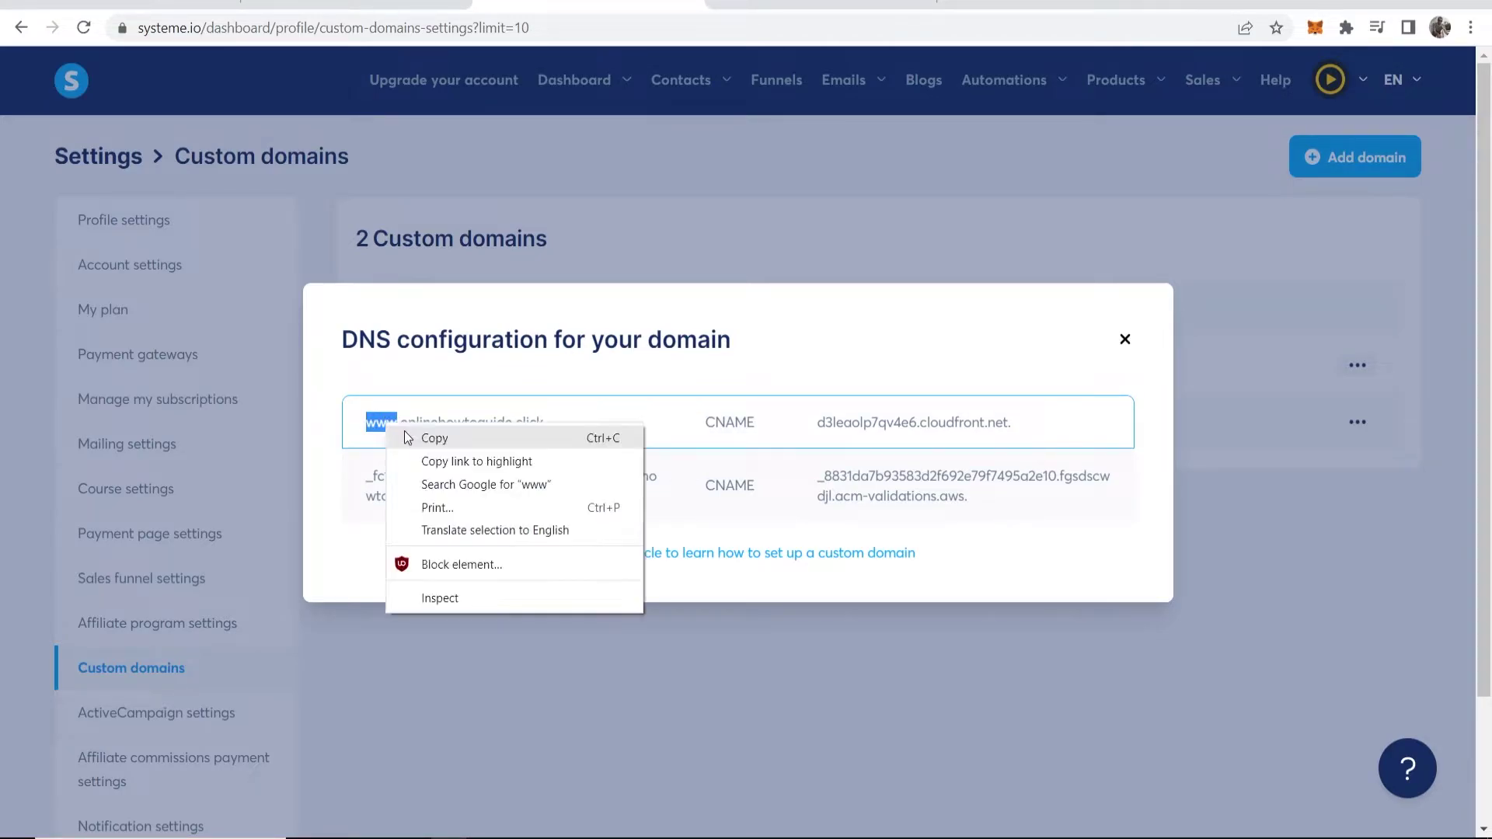
click(426, 433)
click(819, 5)
right_click(611, 311)
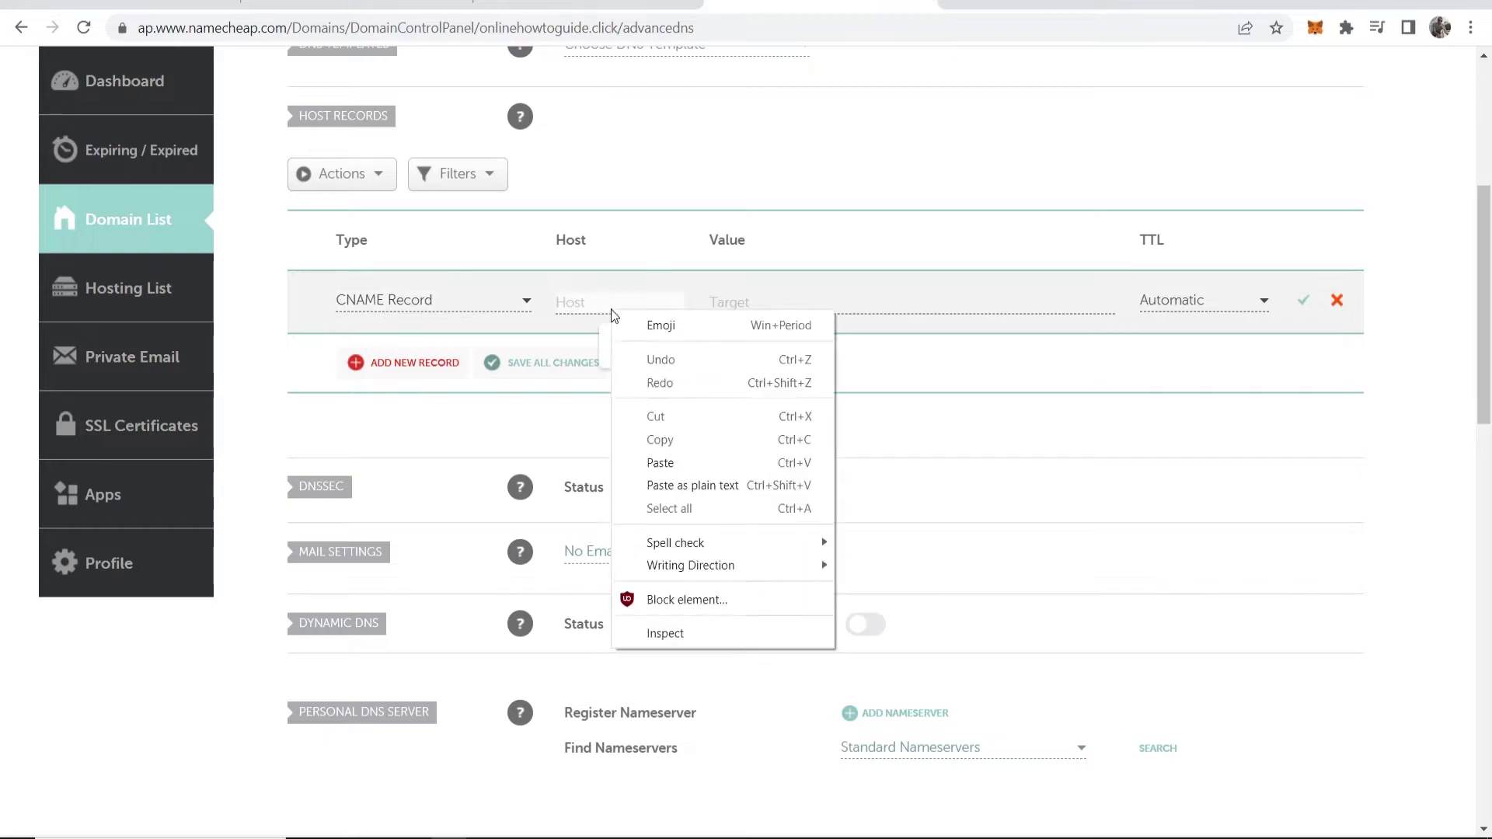
click(662, 463)
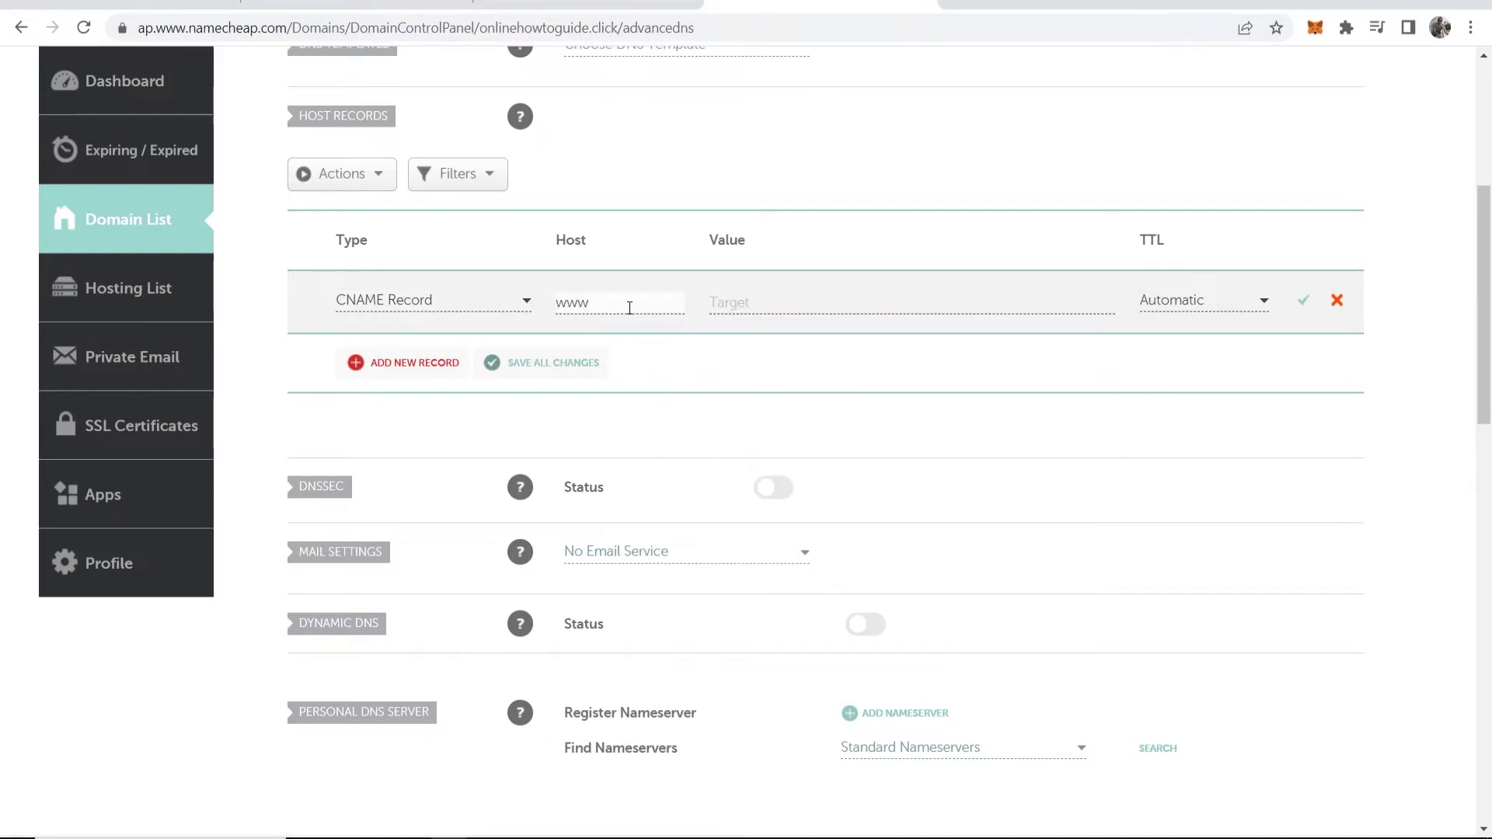
Step: Set the CNAME value to d3leaolp7qv4e6.cloudfront.net. and save the www record
key(ctrl+shift+Tab)
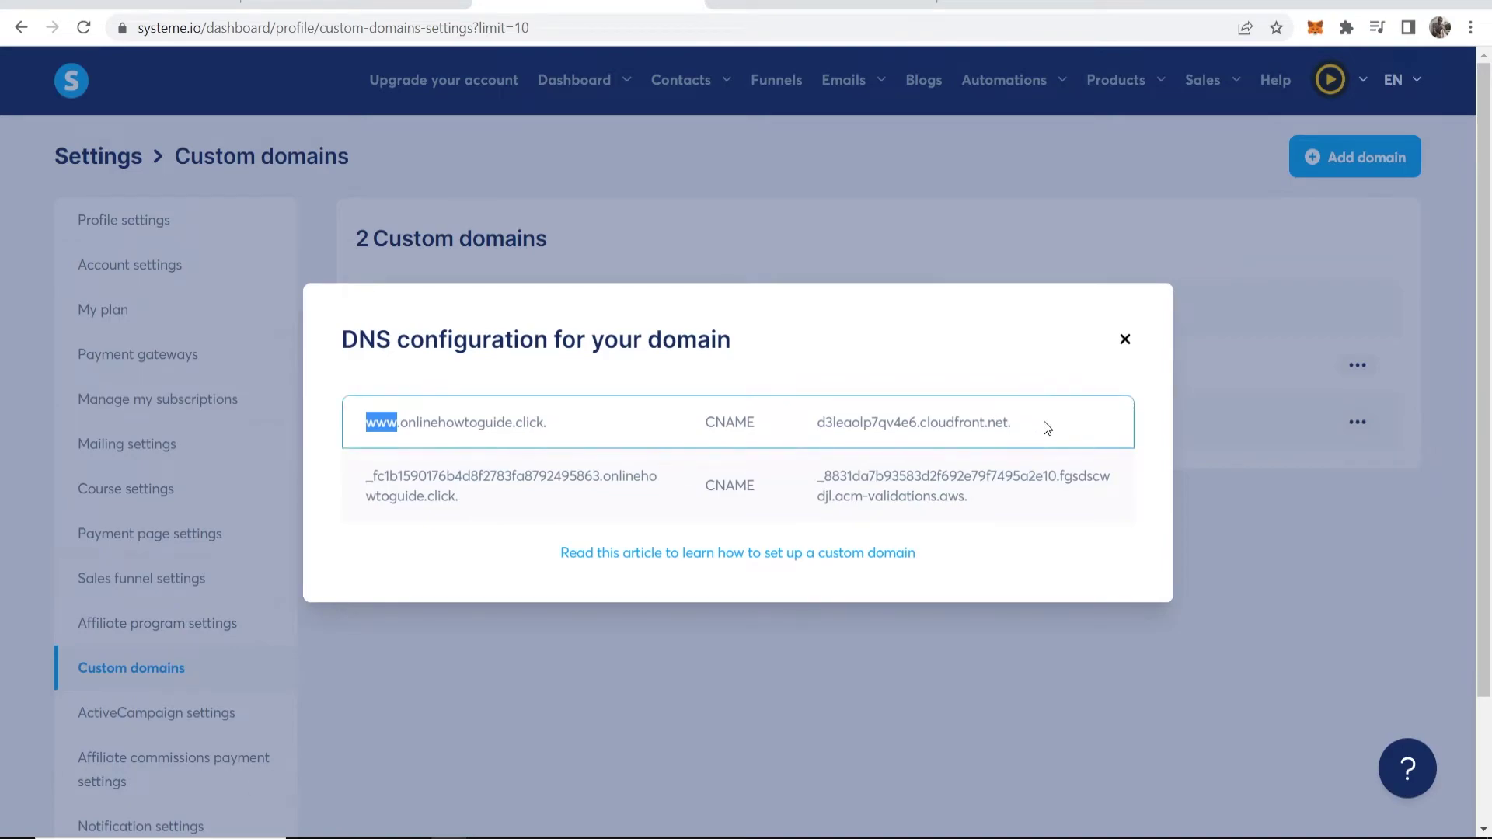
double_click(1047, 428)
click(837, 427)
drag(834, 423, 1024, 424)
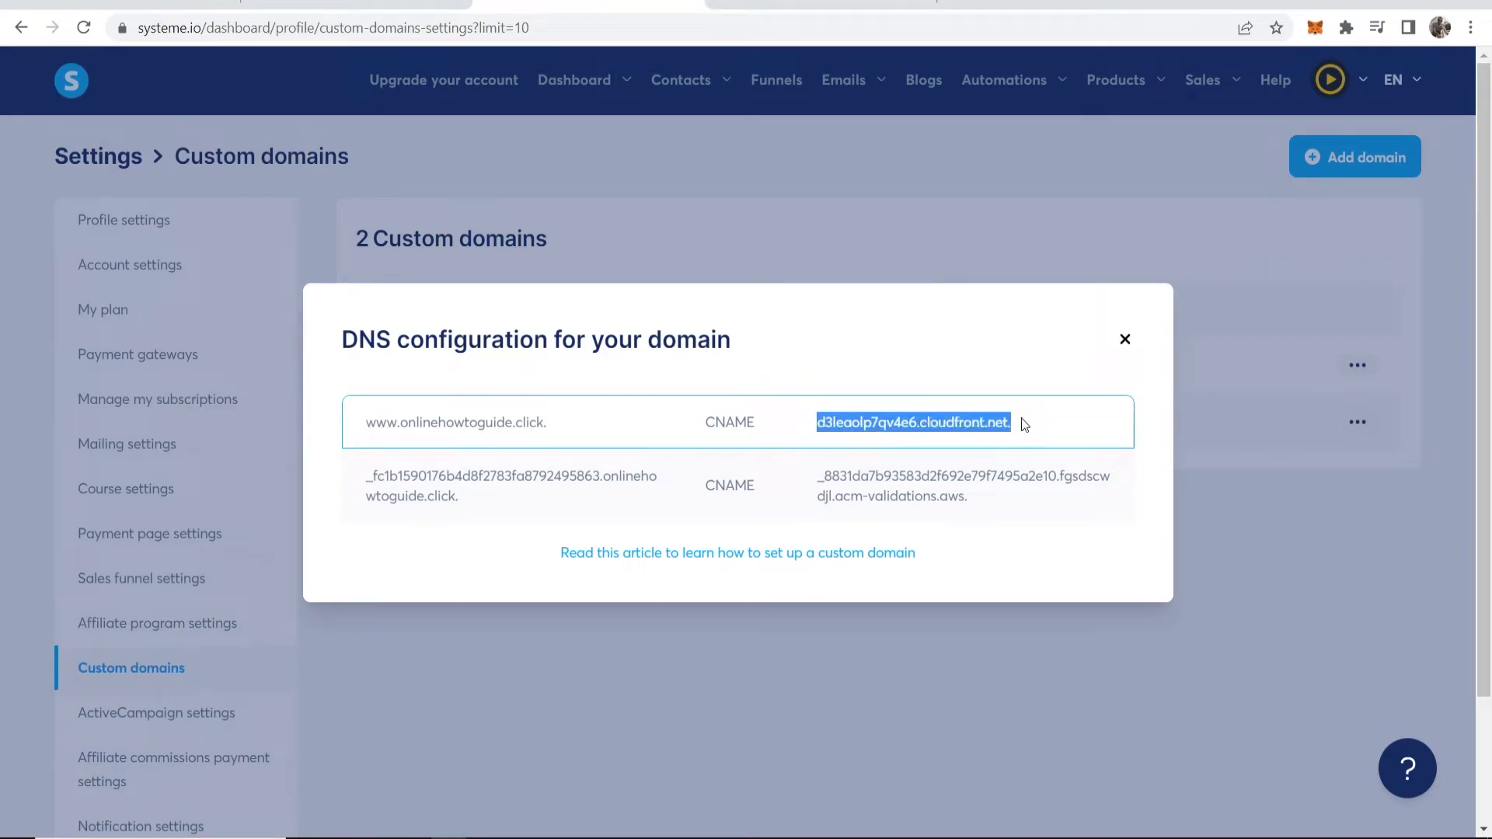
right_click(941, 420)
click(975, 429)
key(ctrl+Tab)
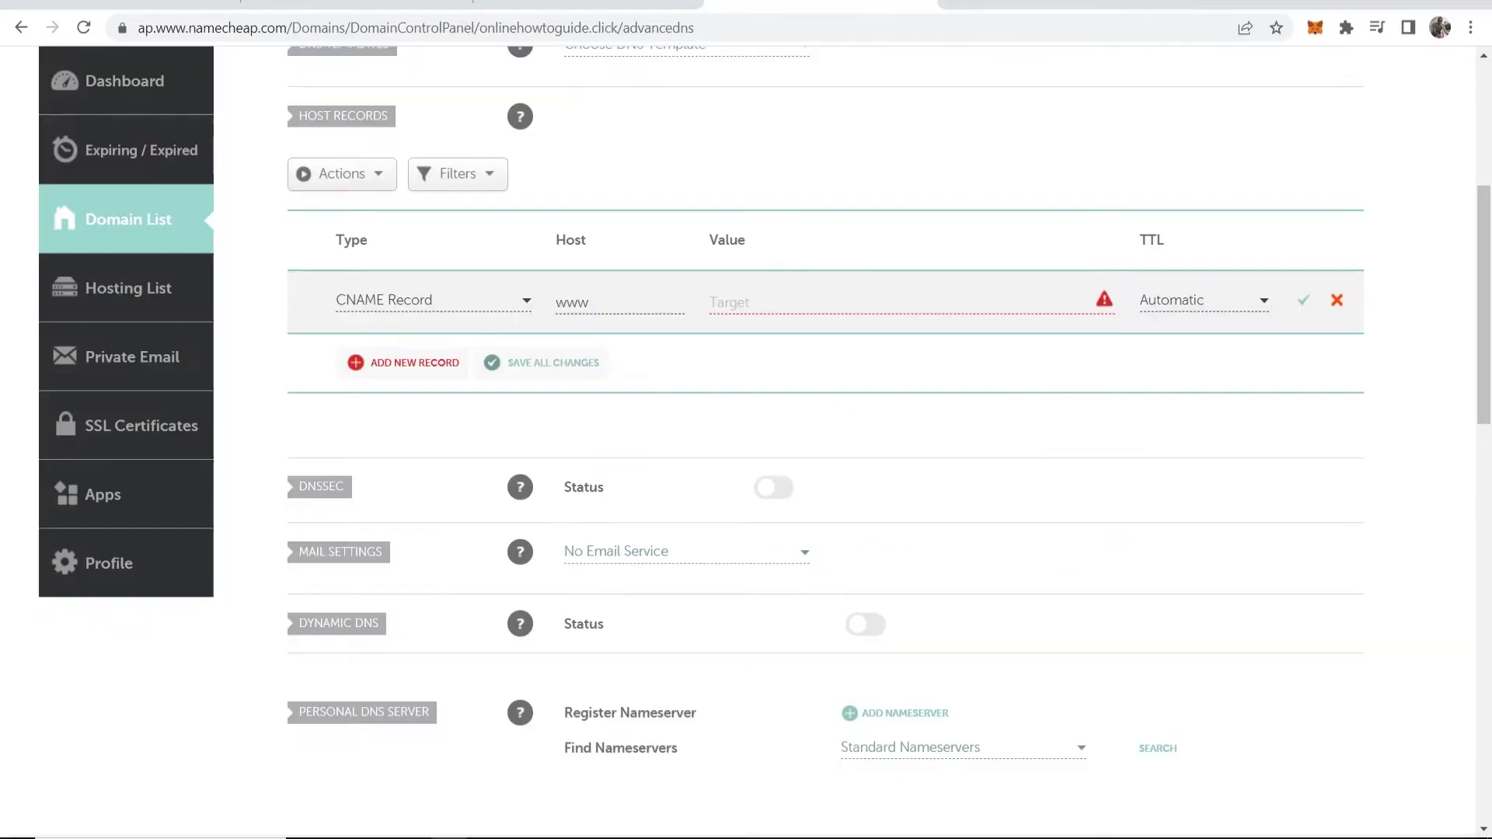
right_click(777, 307)
click(854, 475)
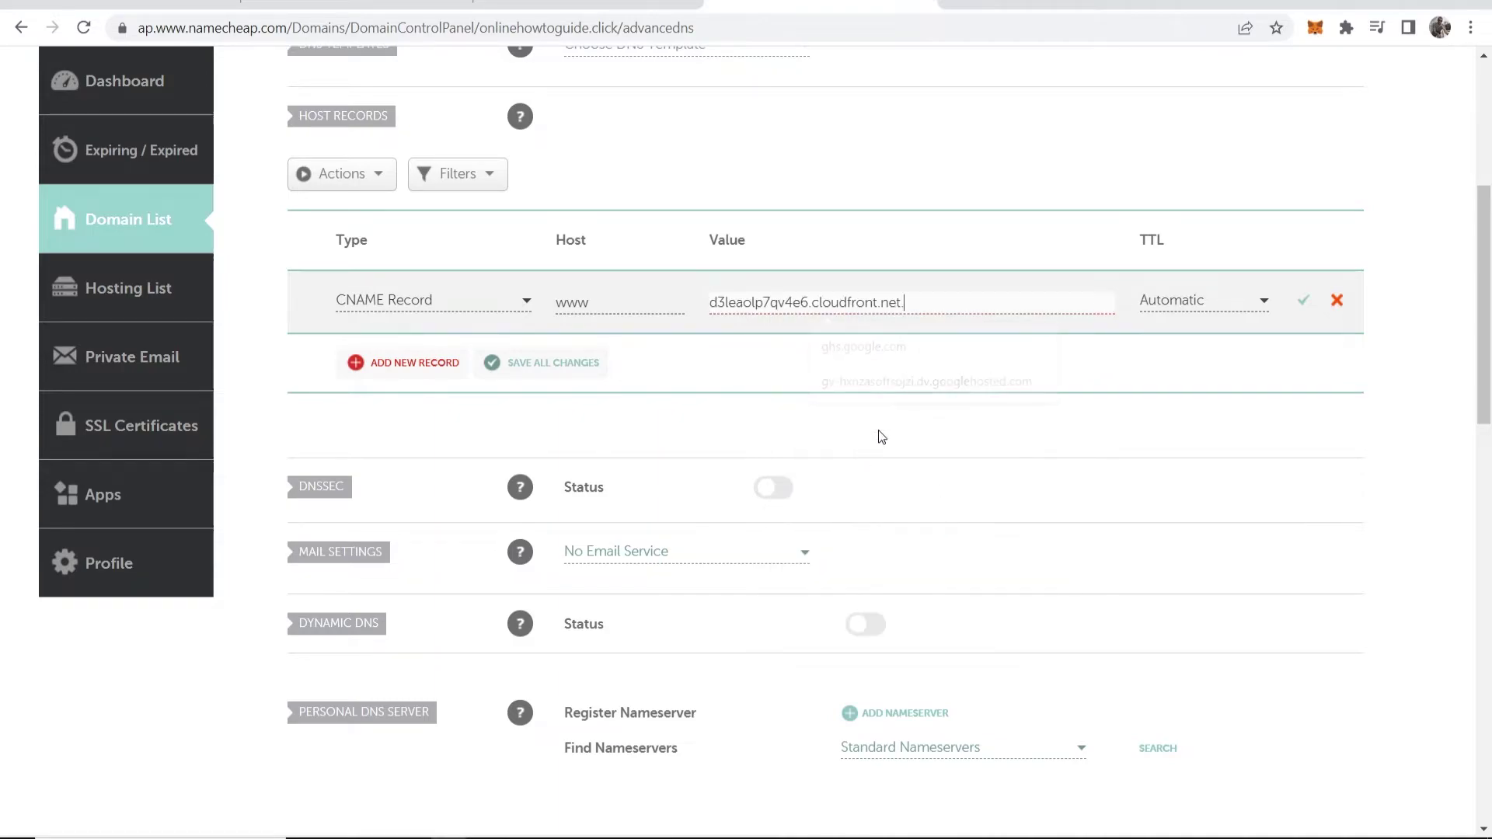
click(1307, 306)
key(ctrl+shift+Tab)
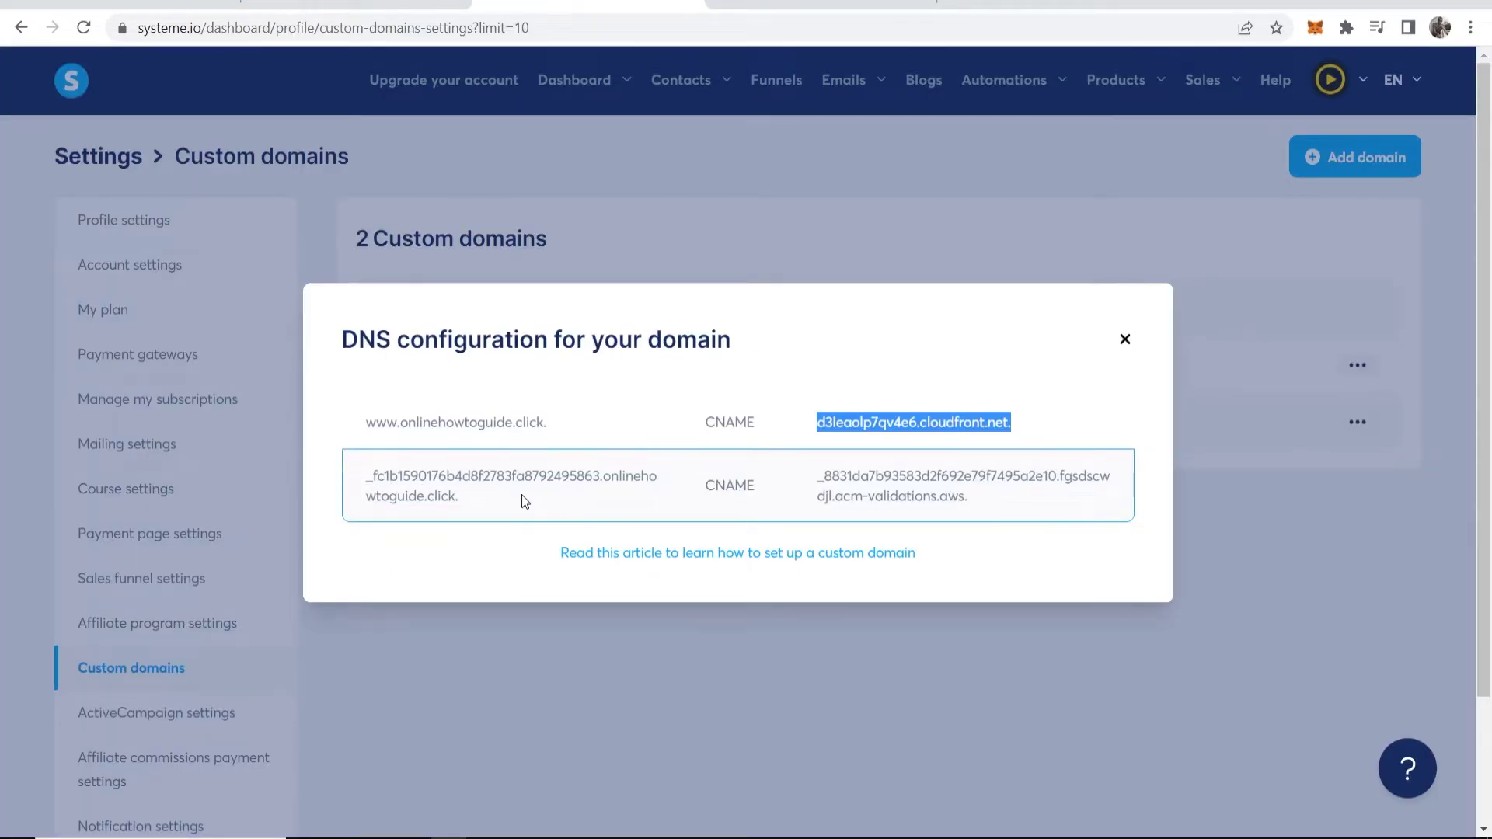
Step: Add a second CNAME row in Namecheap with systeme.io's validation host pasted as Host
click(401, 482)
drag(375, 477, 595, 474)
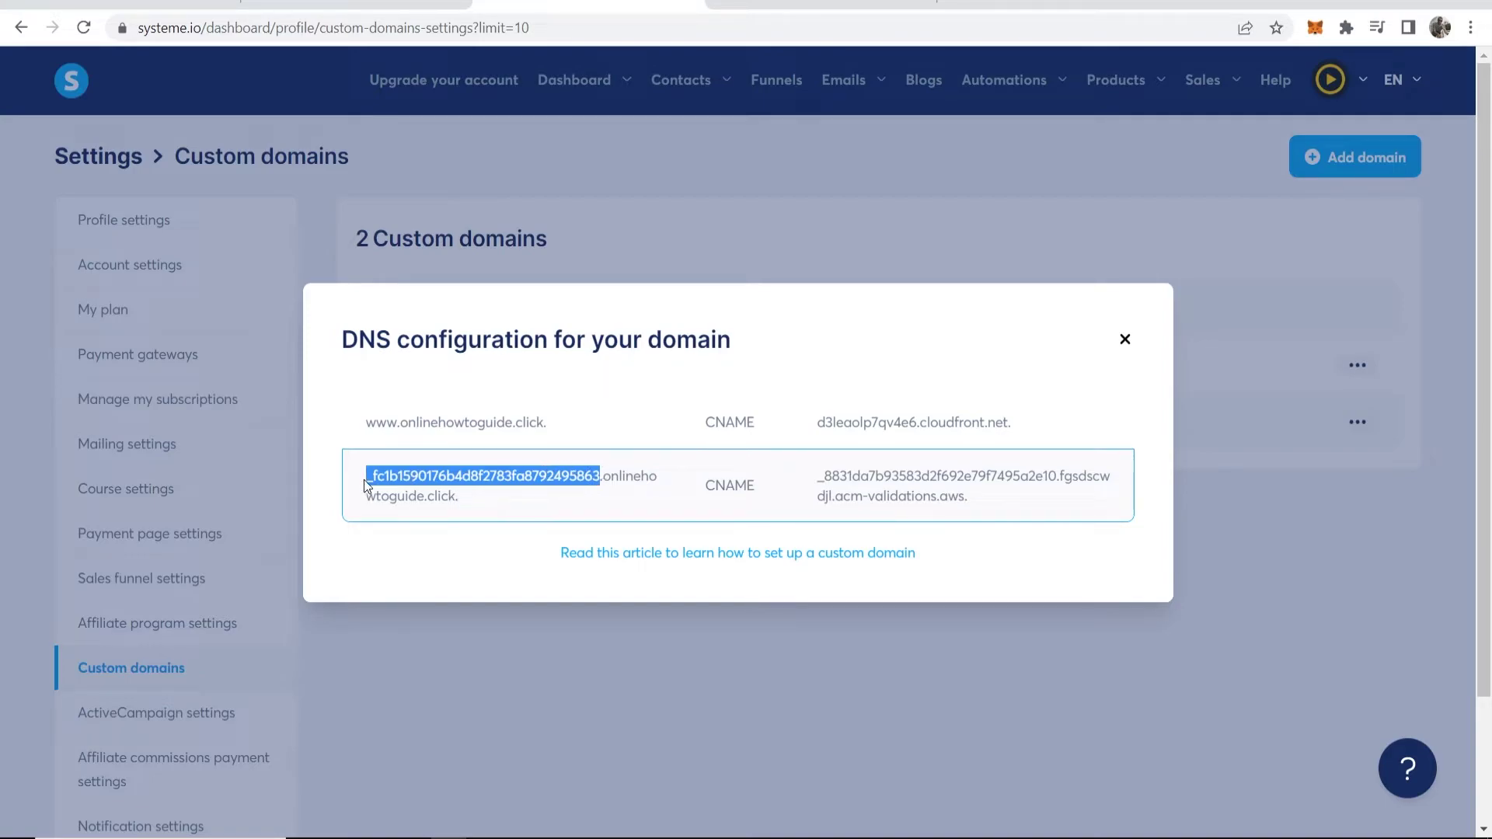
right_click(446, 473)
click(497, 489)
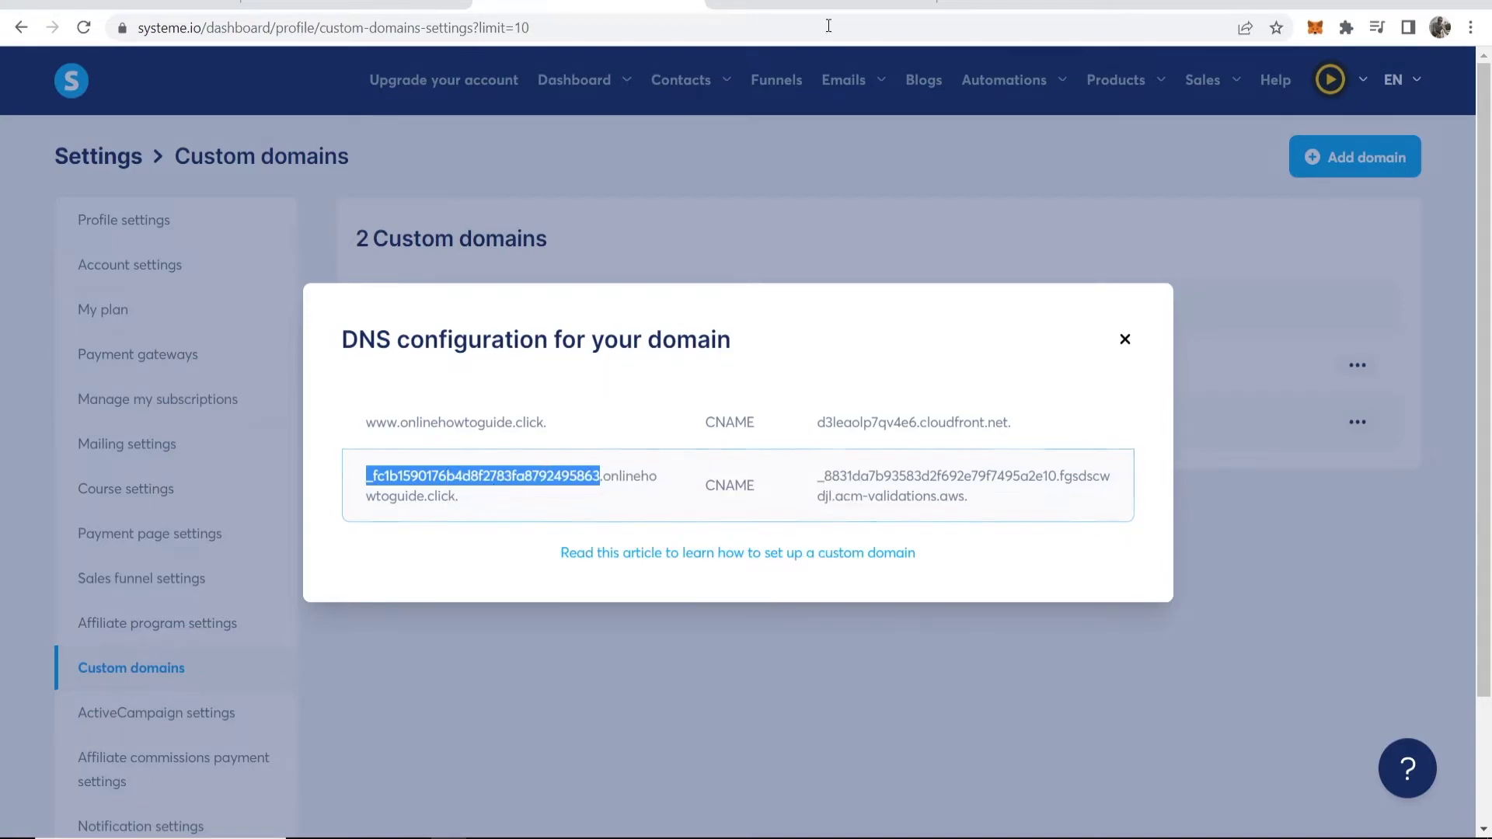
click(811, 8)
click(451, 359)
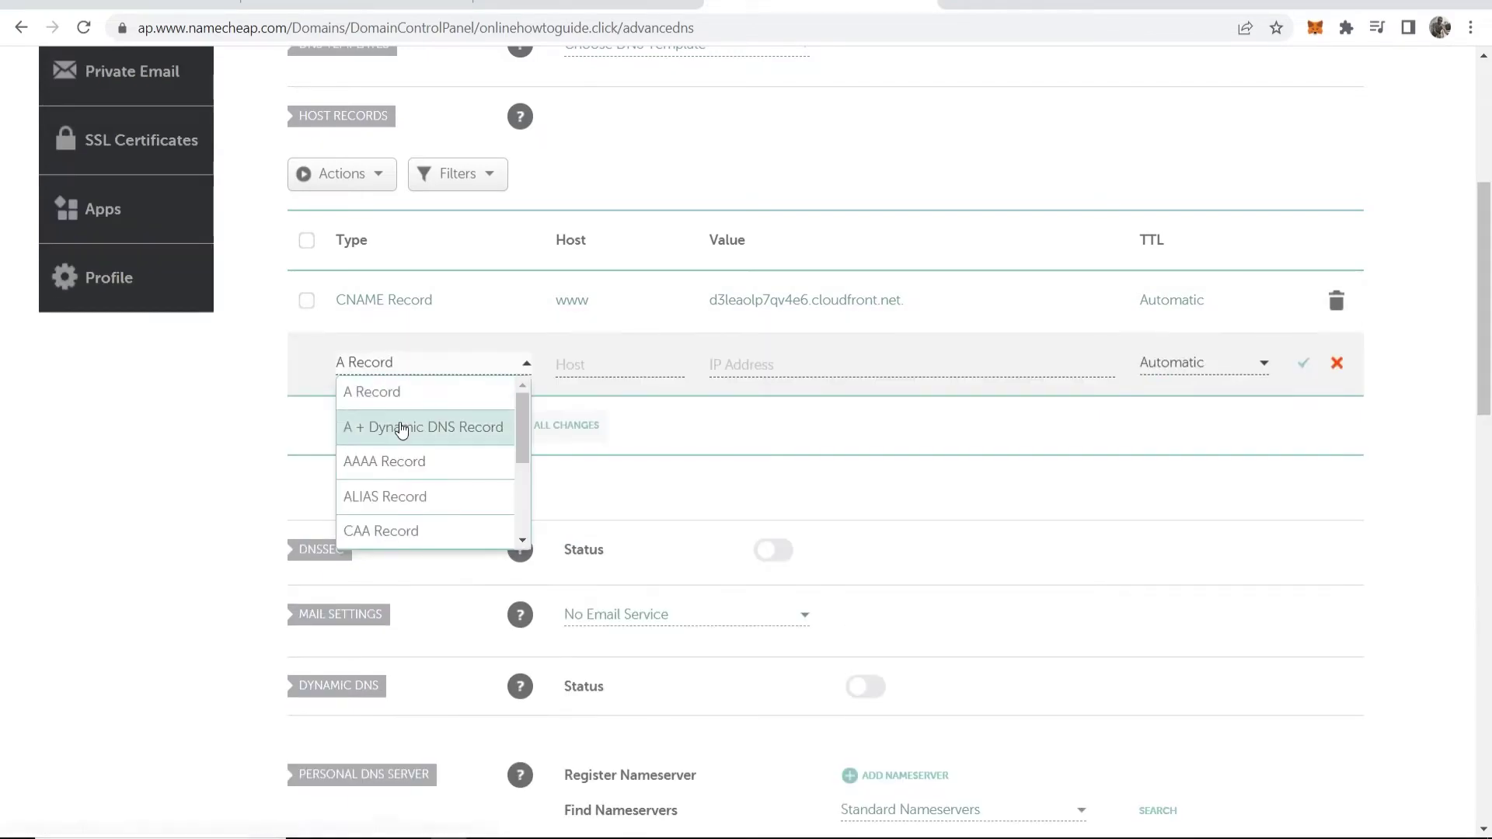
scroll(412, 424, down, 3)
click(414, 395)
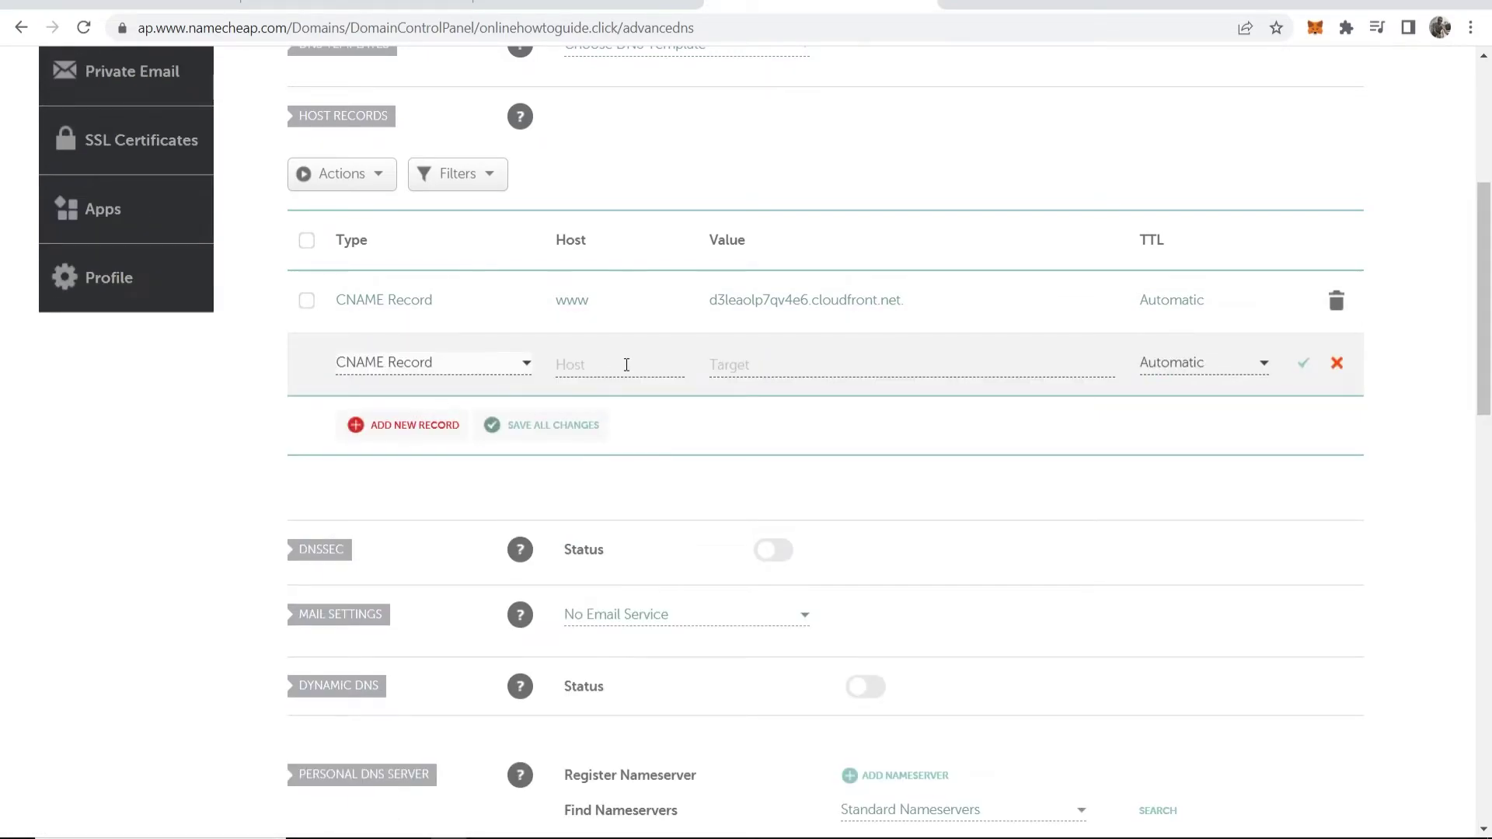
right_click(610, 364)
click(653, 536)
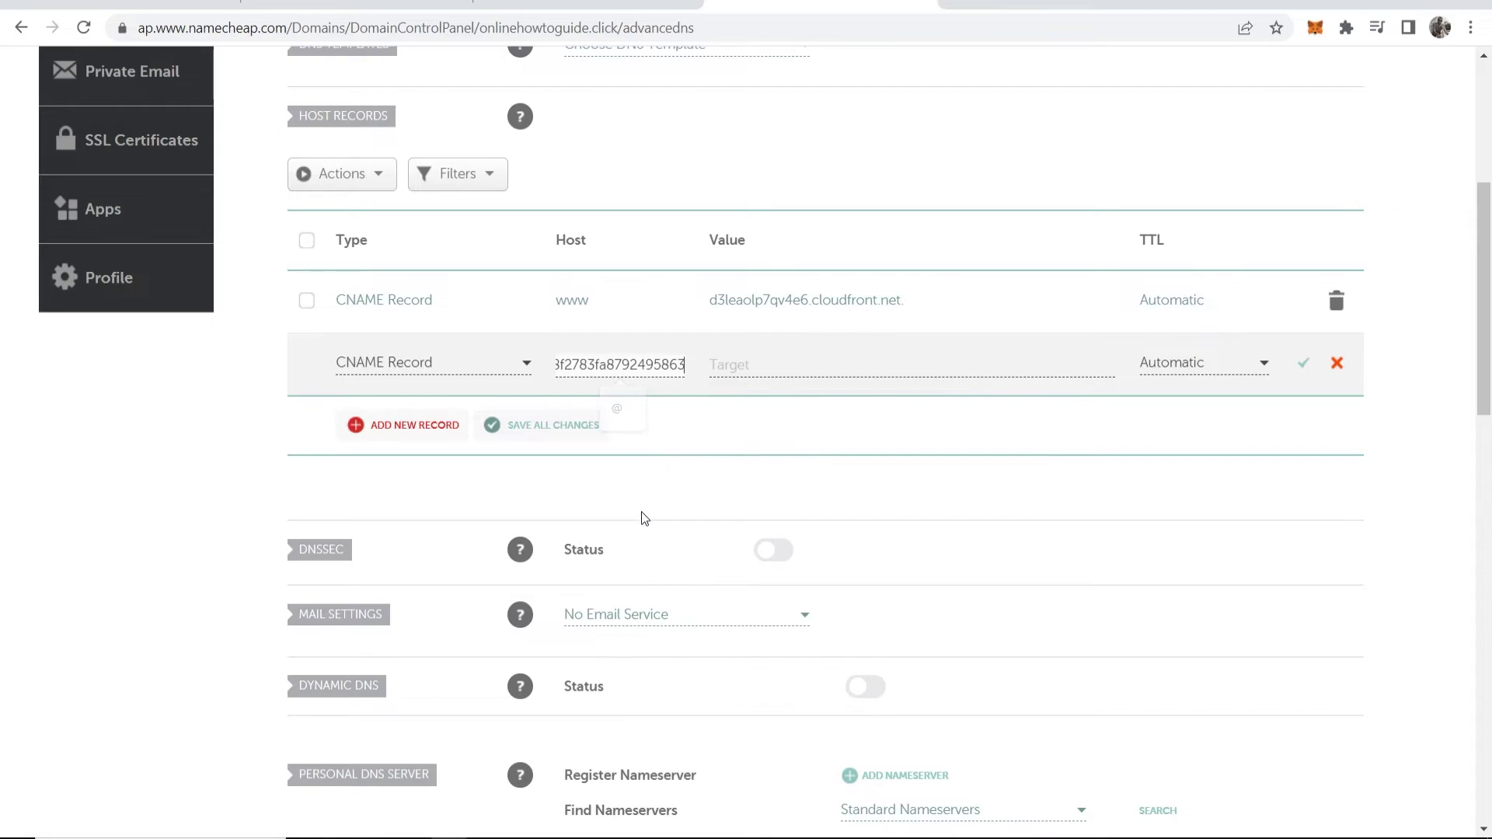
Step: Paste the acm-validations.aws target into the Value field and save the second CNAME record
click(735, 362)
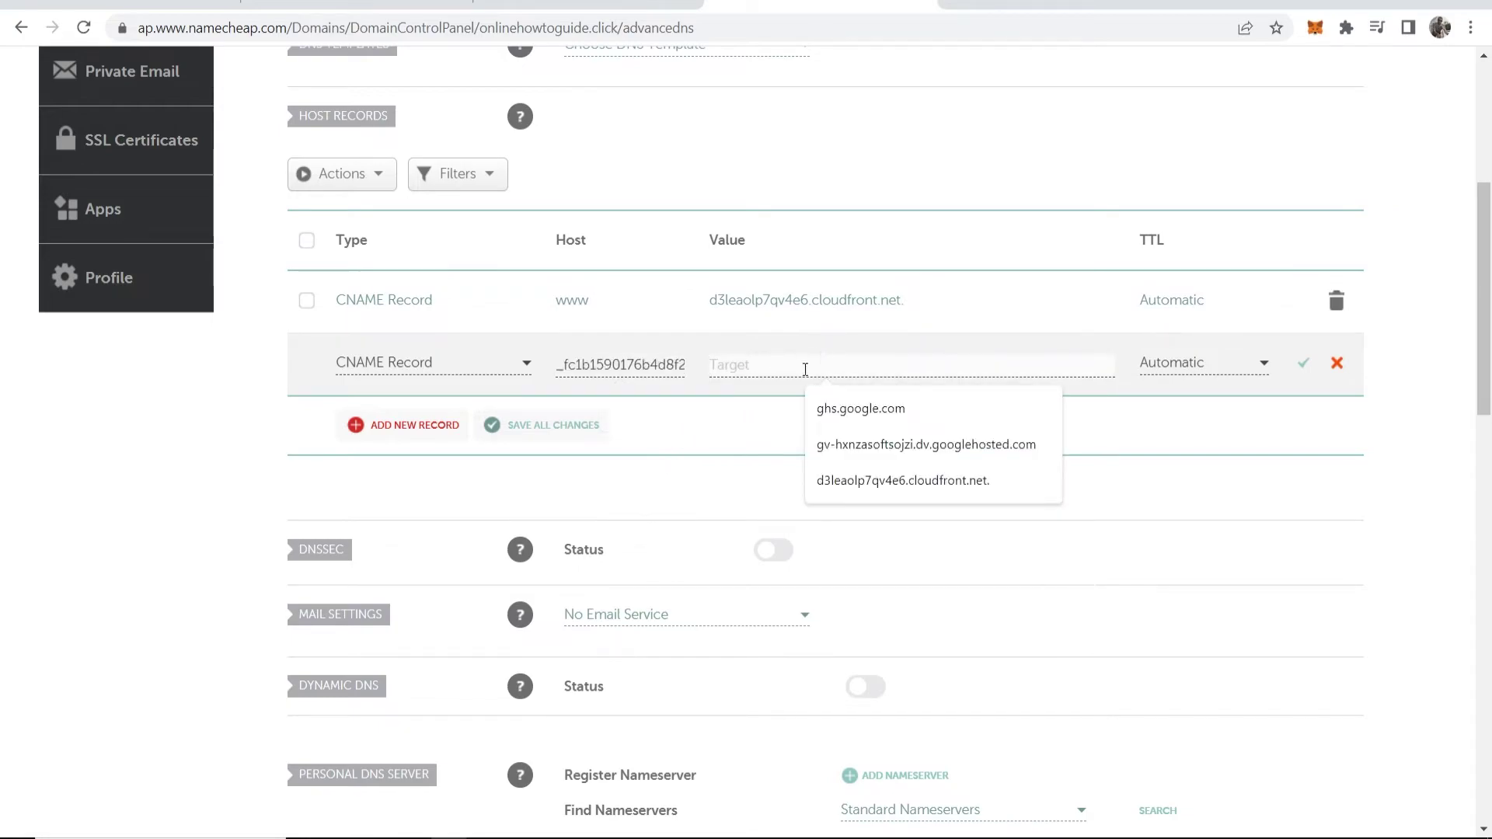
click(590, 5)
drag(970, 499, 820, 482)
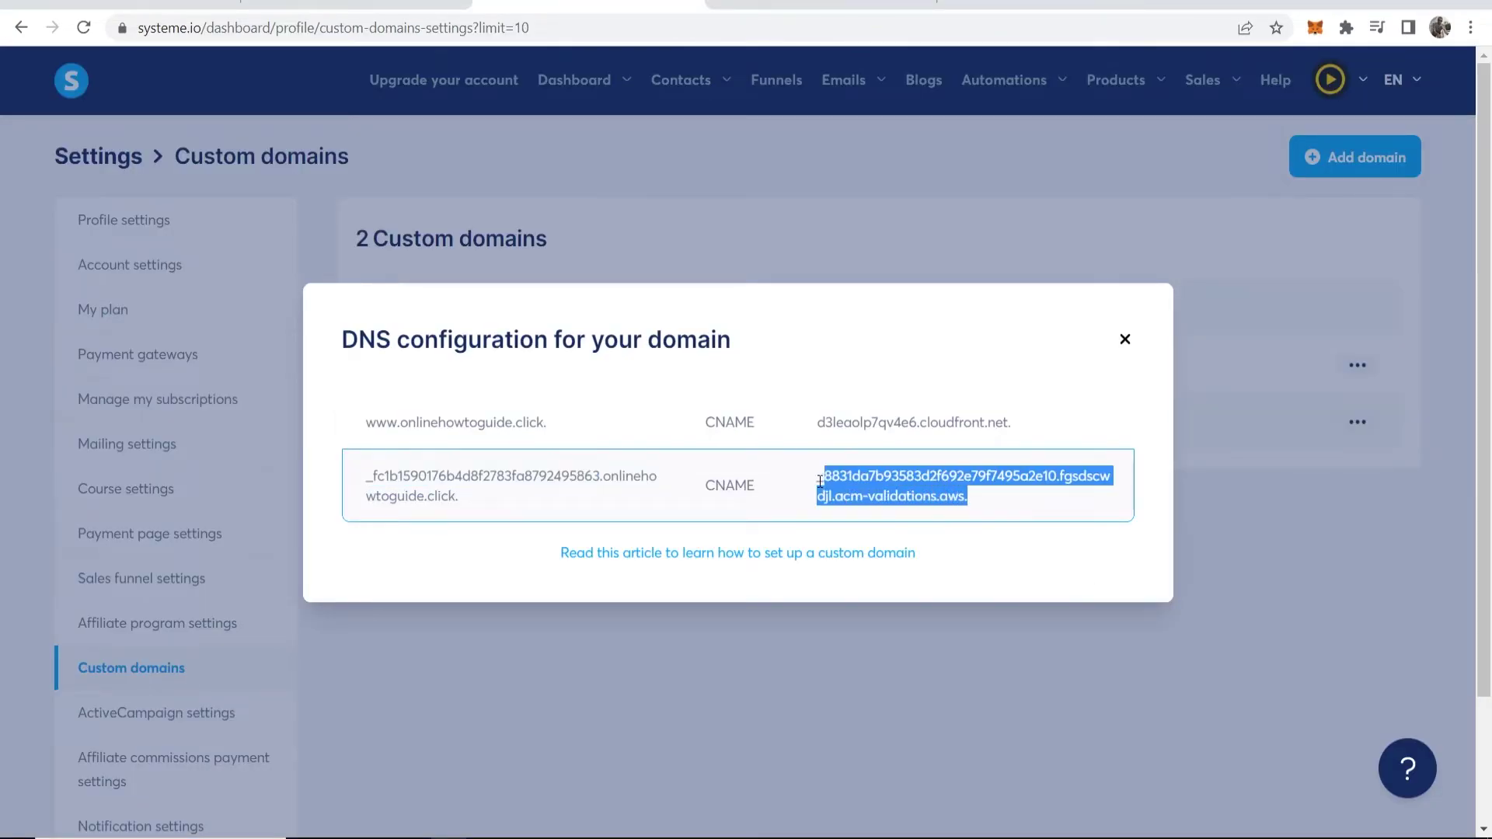
right_click(872, 481)
click(914, 497)
right_click(800, 367)
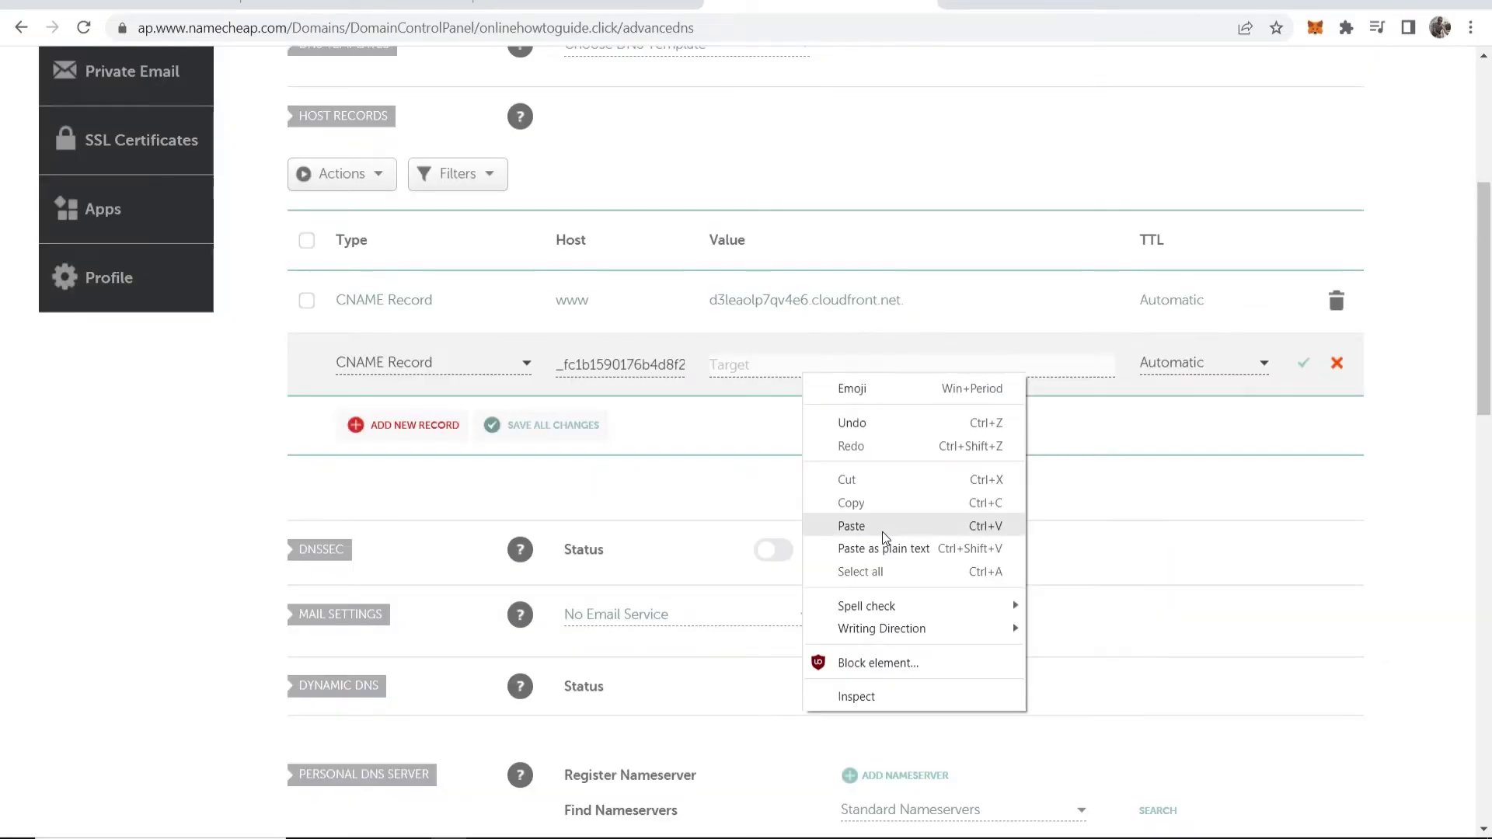
click(861, 538)
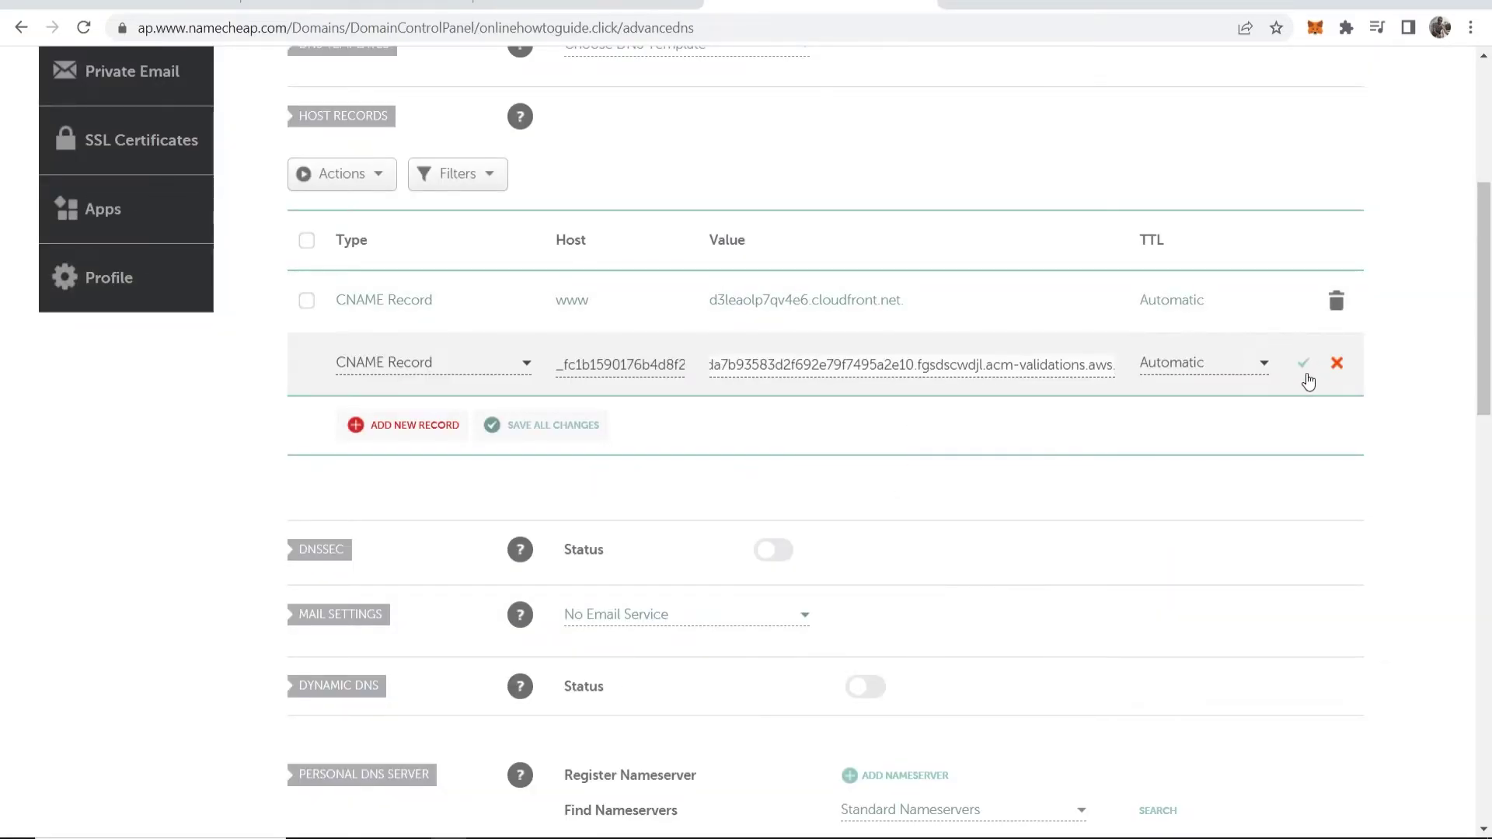
click(1305, 367)
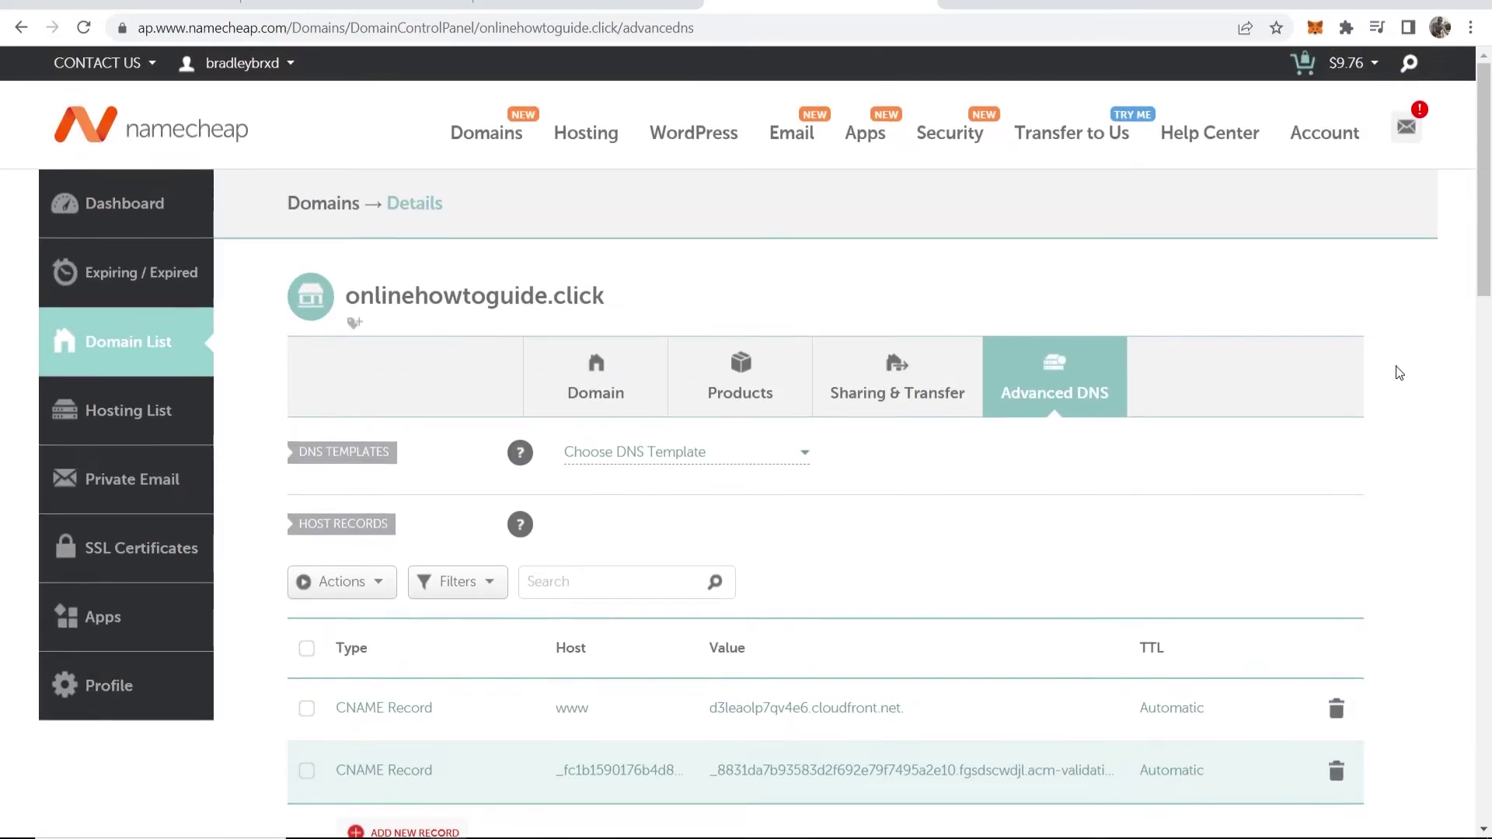
click(587, 5)
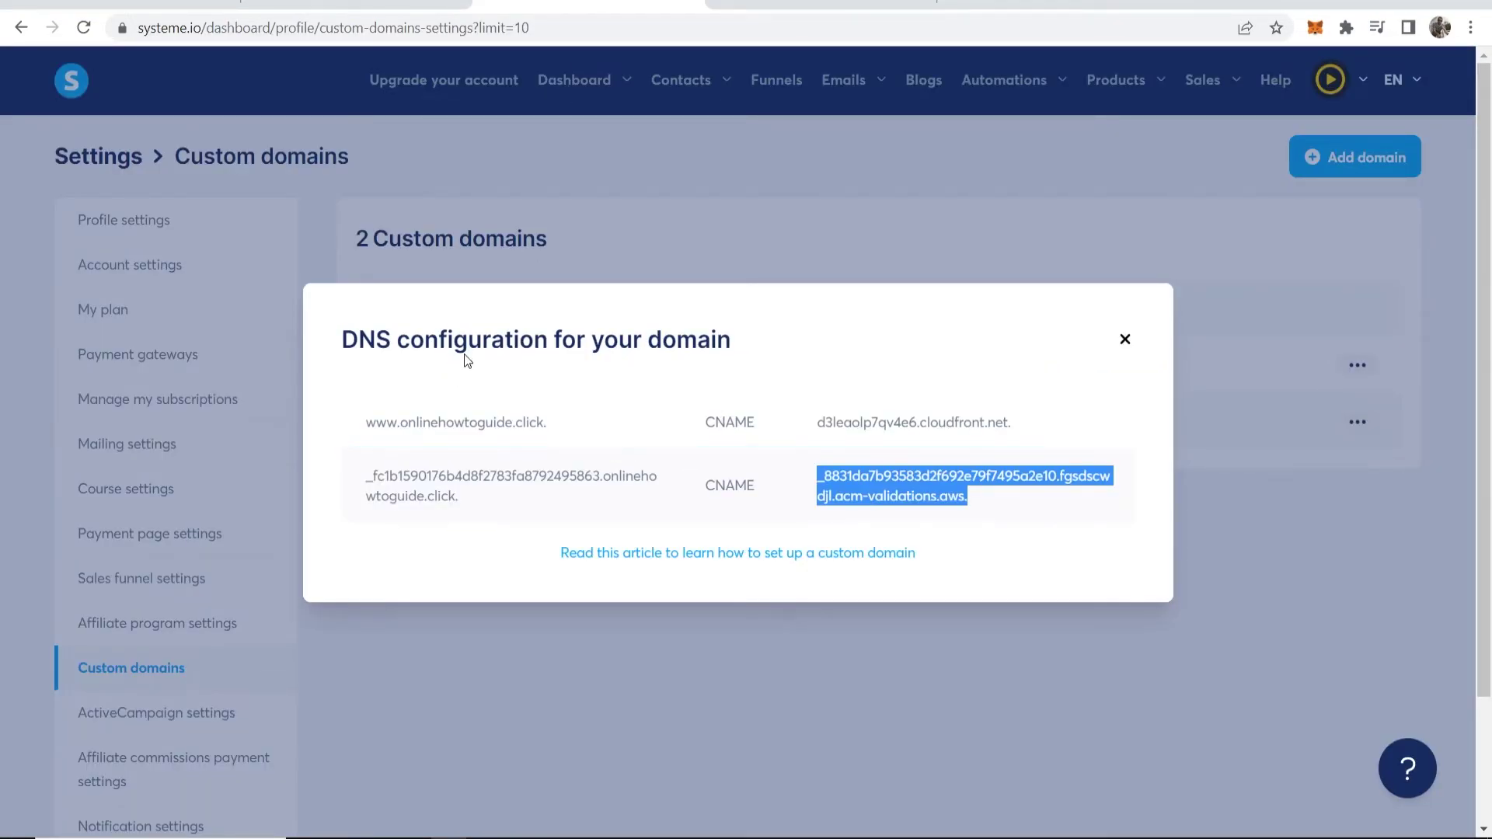
click(1124, 340)
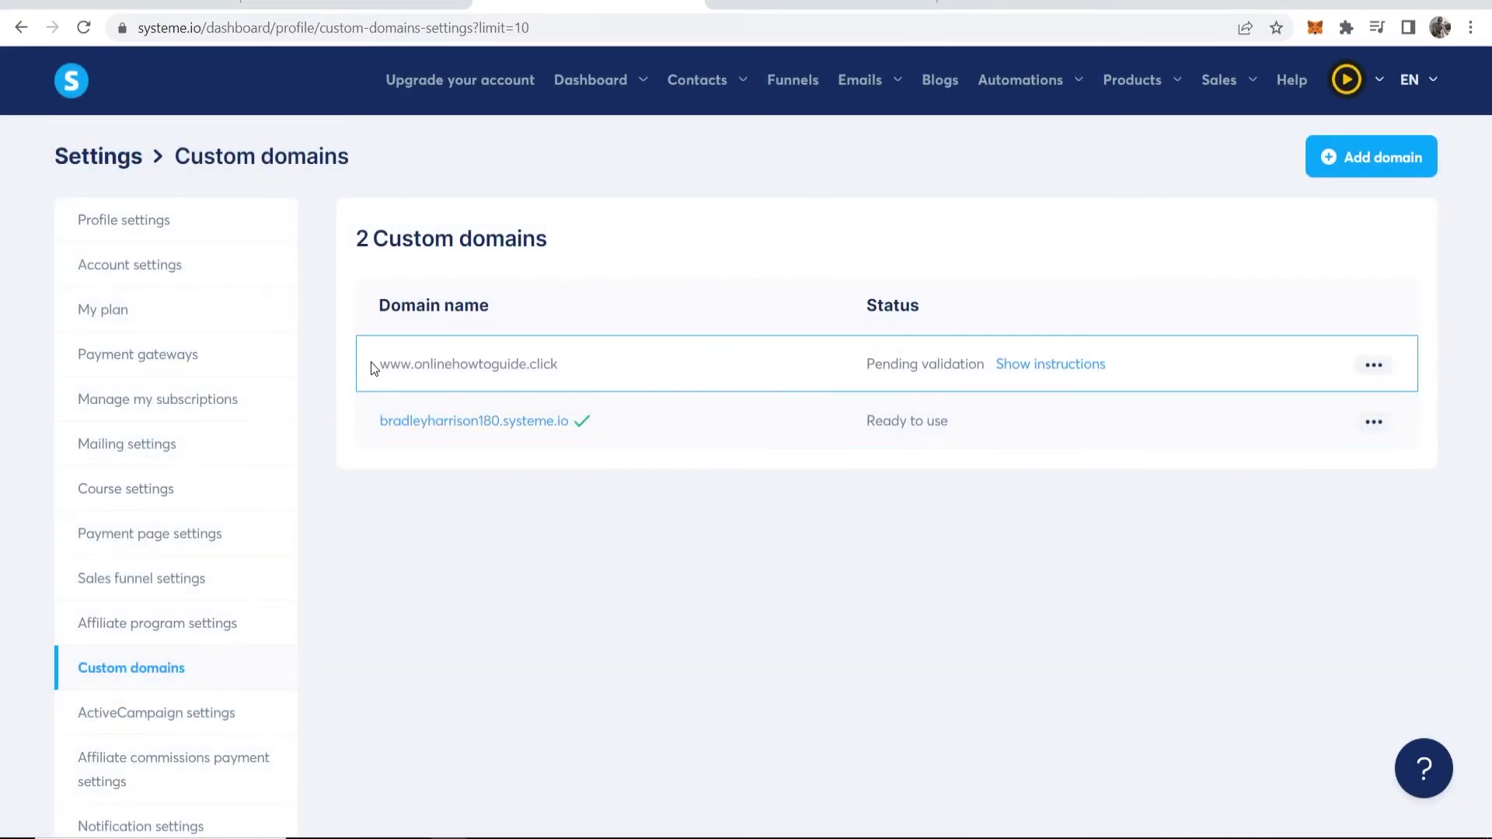
drag(378, 365, 556, 362)
drag(718, 372, 995, 372)
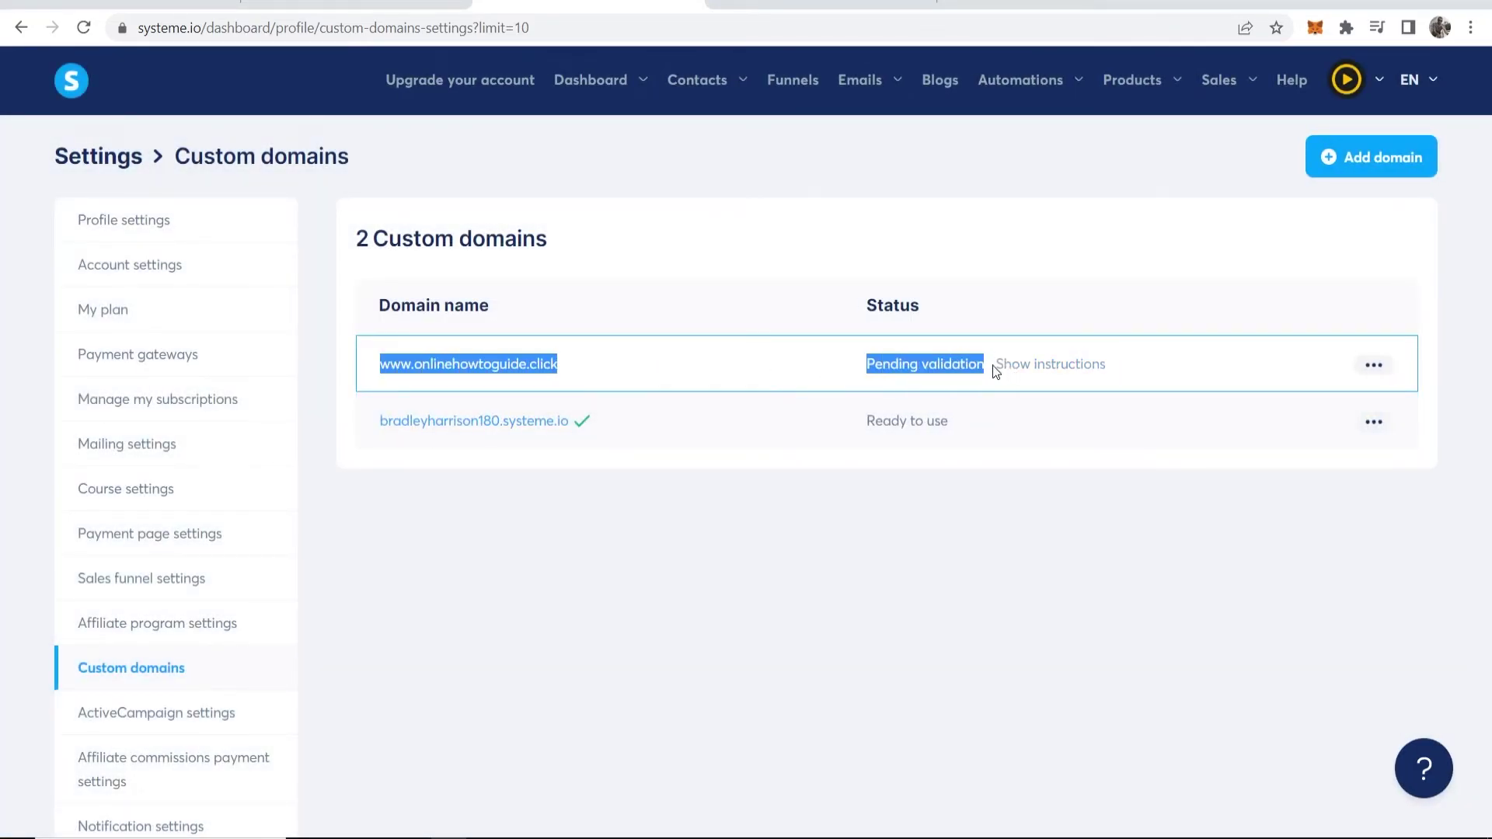
click(522, 320)
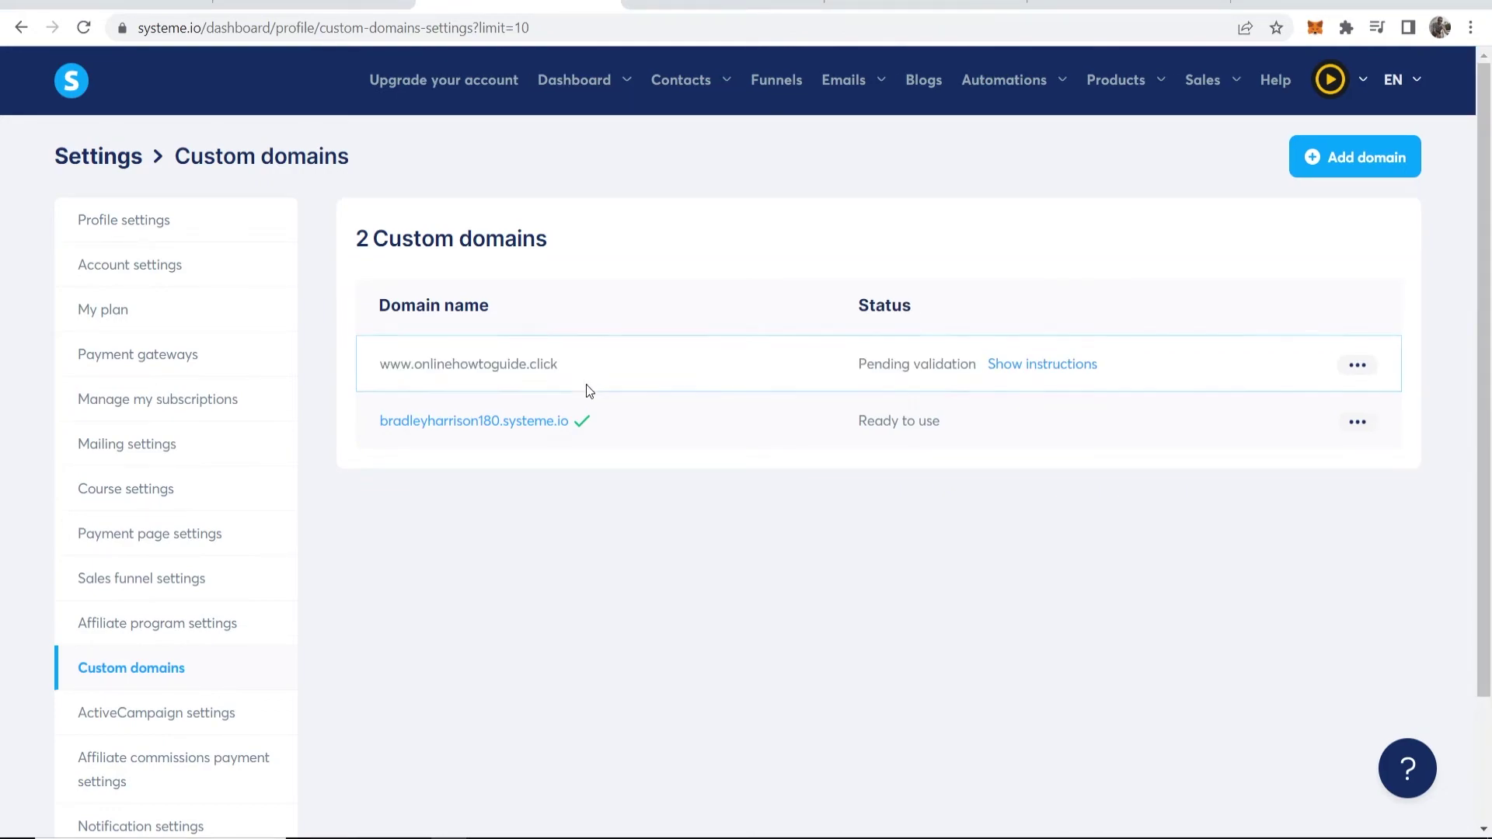
drag(561, 364, 399, 373)
right_click(395, 368)
click(436, 383)
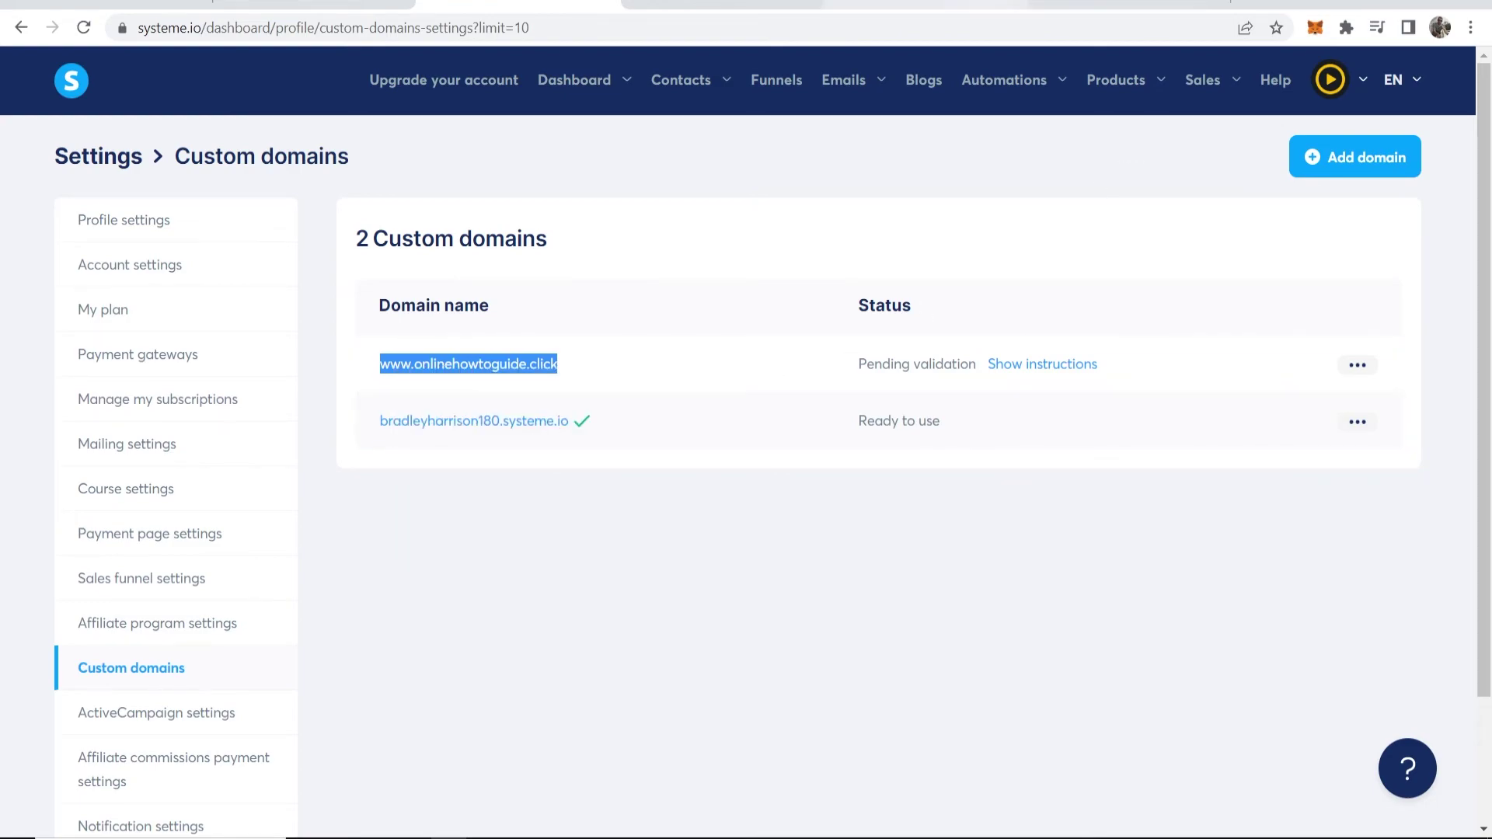
click(924, 6)
click(186, 262)
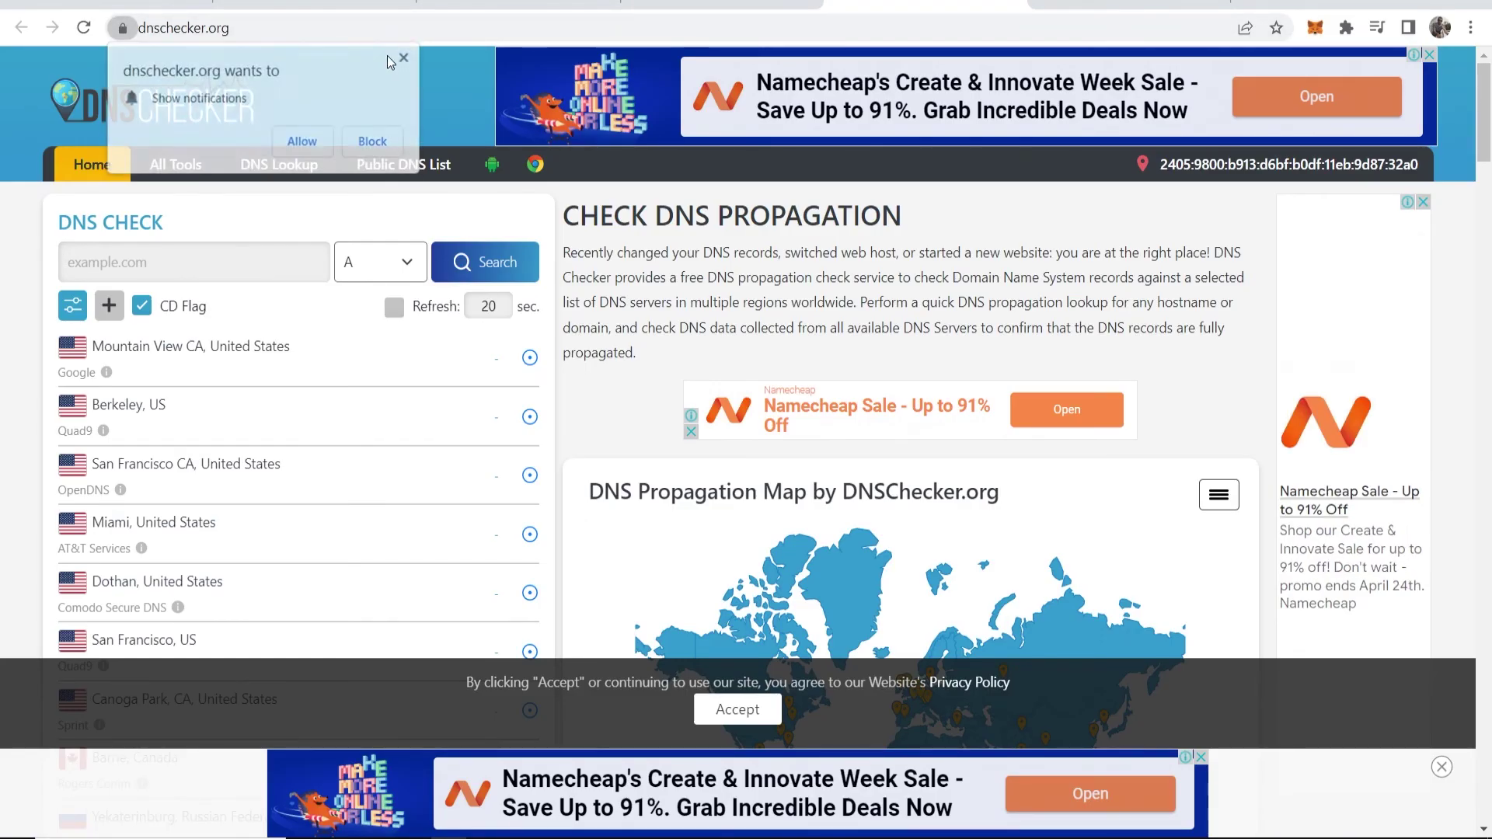
right_click(182, 265)
click(229, 423)
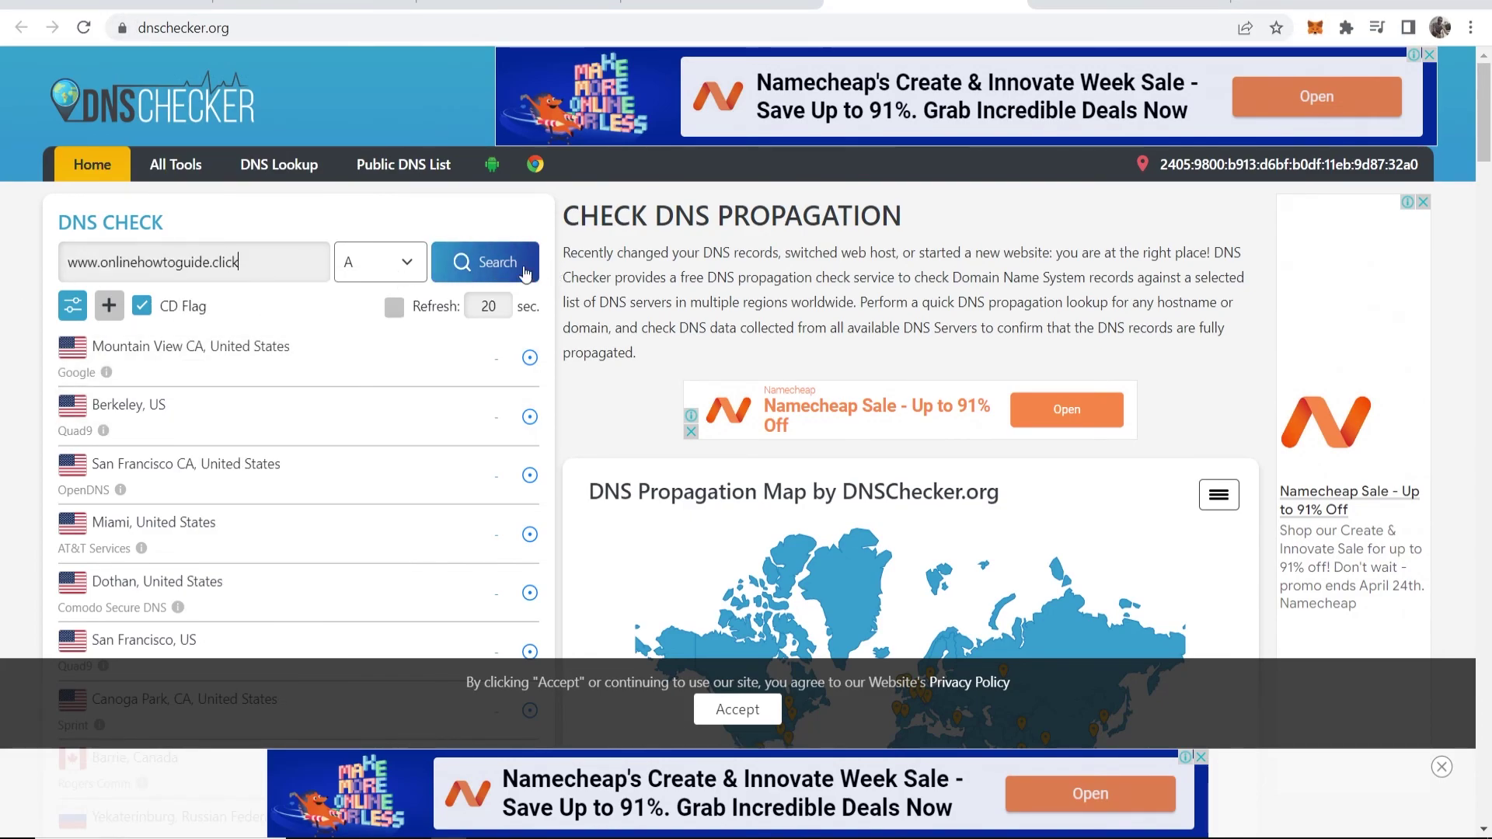
click(497, 268)
scroll(344, 391, down, 4)
scroll(344, 391, down, 15)
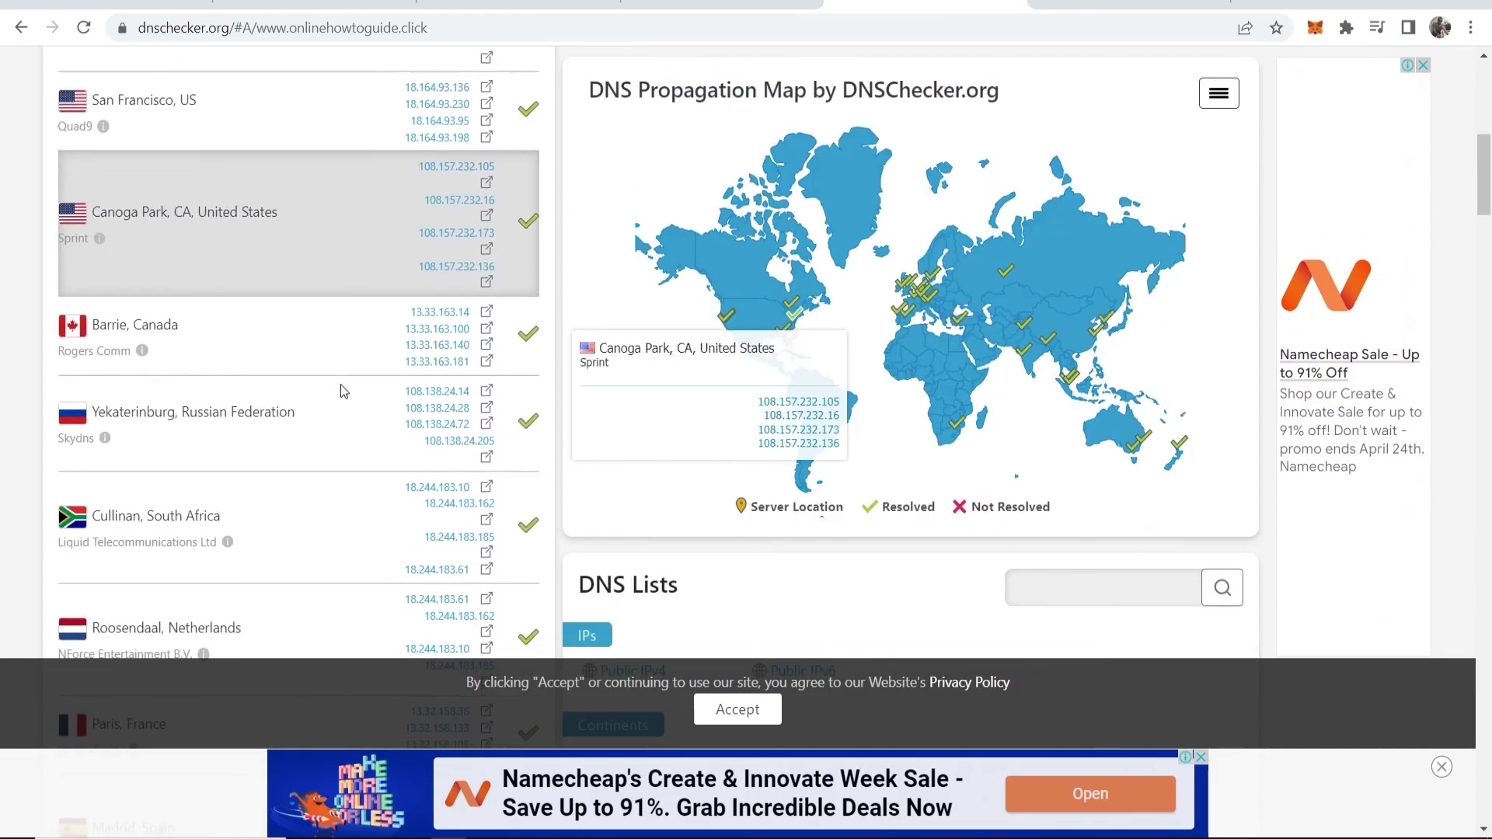
scroll(334, 386, down, 20)
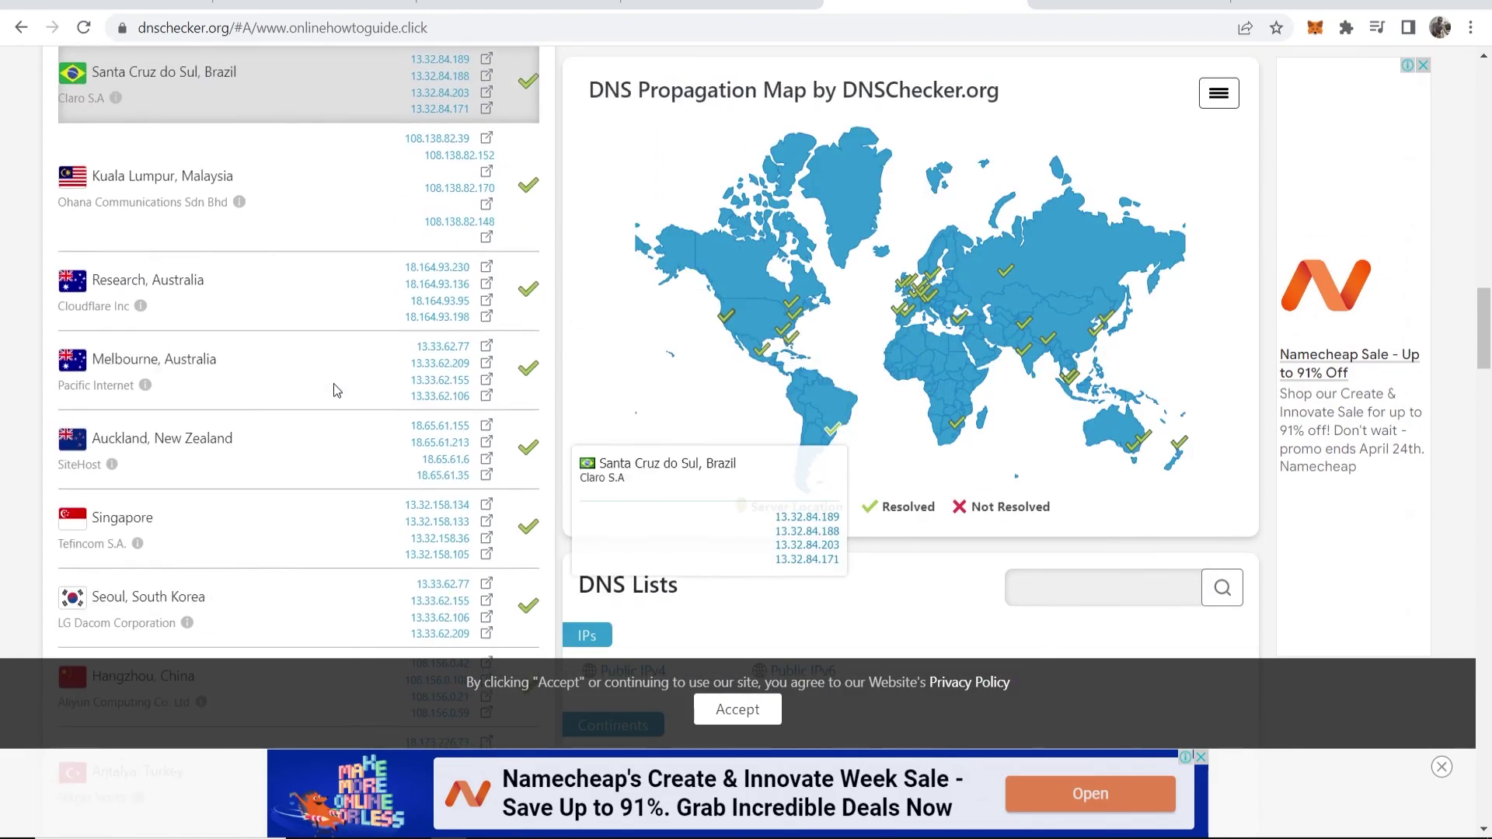
scroll(333, 384, up, 20)
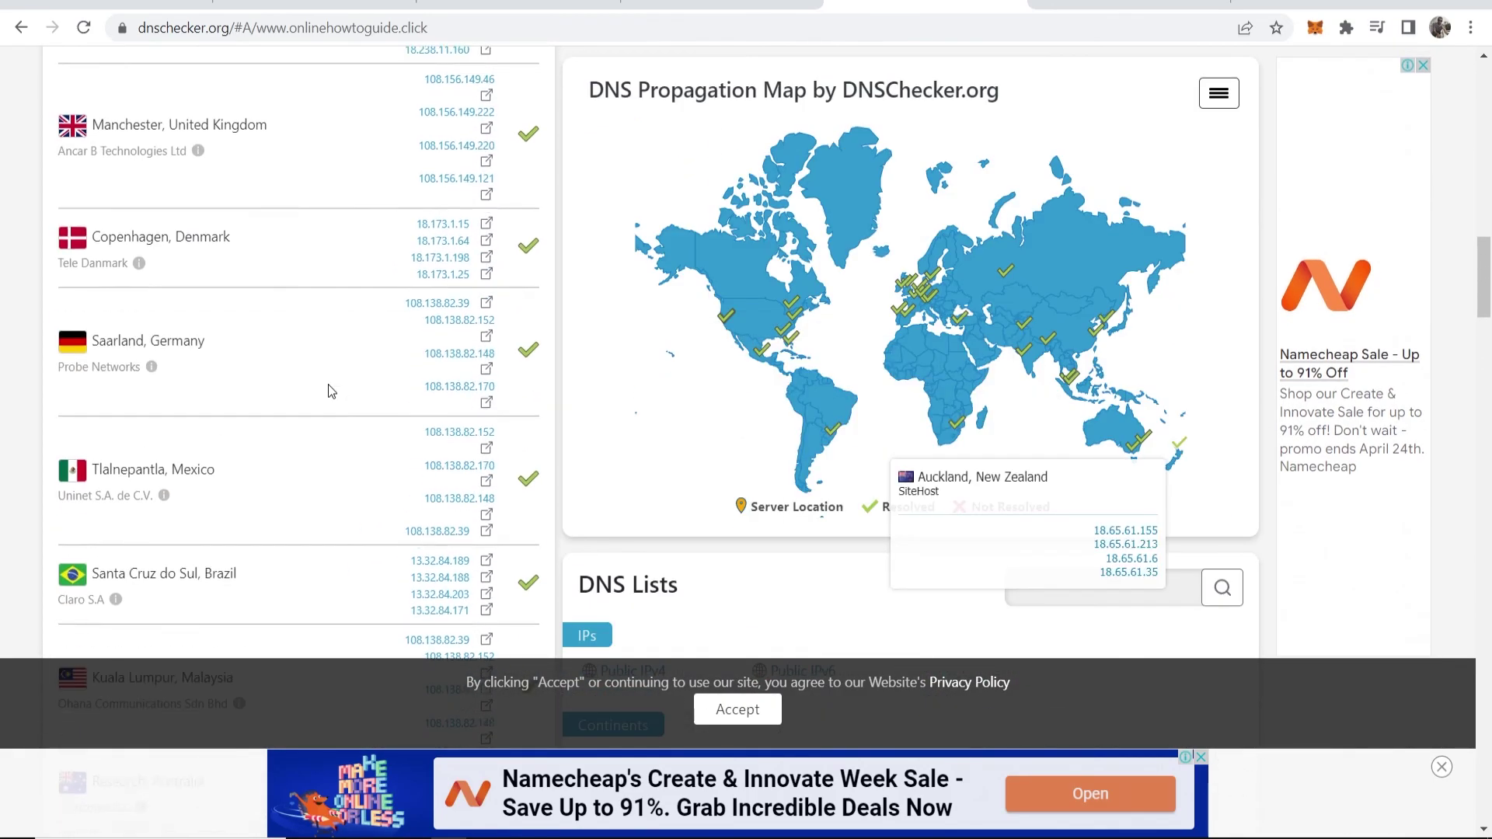